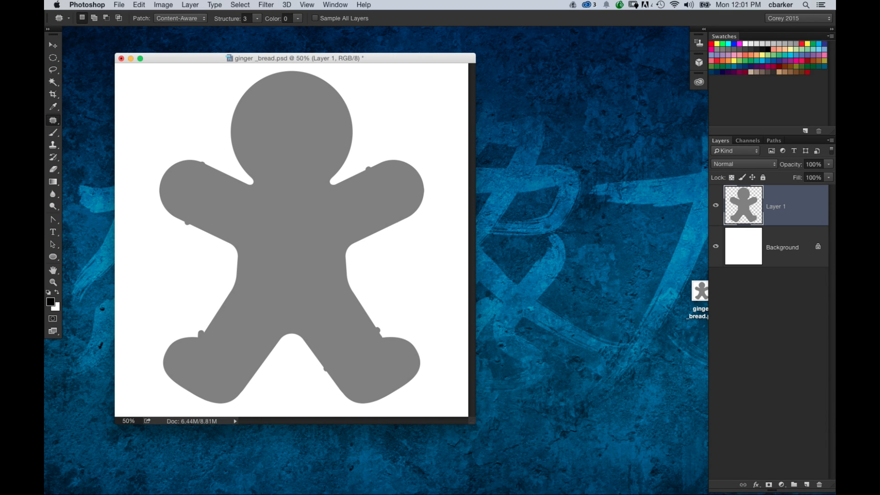
Float the Layers panel beside the canvas and create a 3D extrusion from the gingerbread layer
{"action": "left_click_drag", "start_coordinate": [728, 142], "coordinate": [537, 75]}
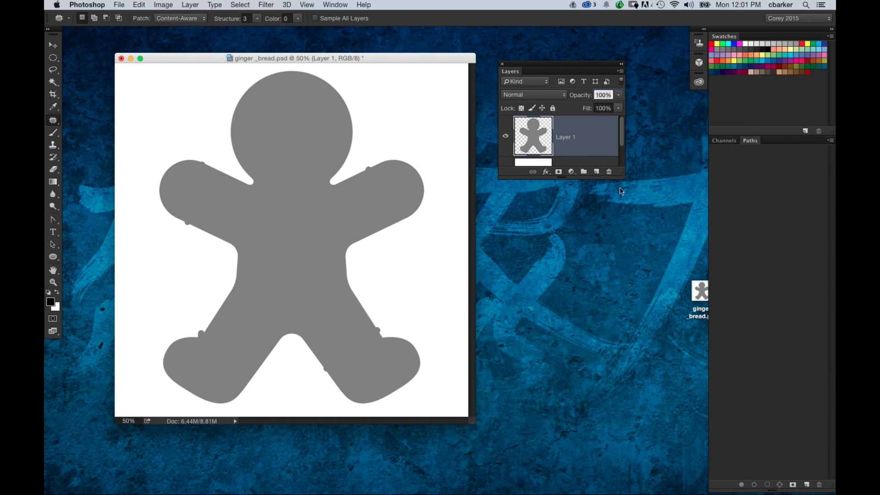
{"action": "left_click_drag", "start_coordinate": [622, 176], "coordinate": [624, 312]}
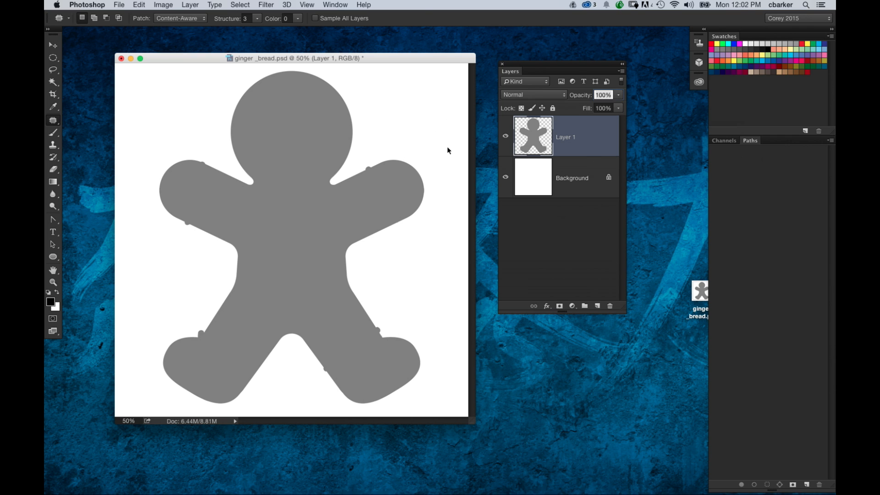
{"action": "left_click", "coordinate": [287, 4]}
{"action": "left_click", "coordinate": [307, 5]}
{"action": "left_click", "coordinate": [284, 5]}
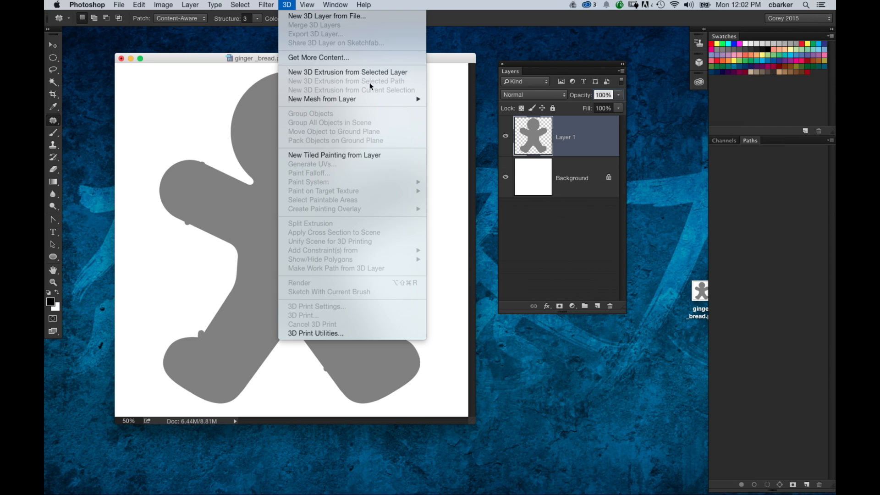
{"action": "left_click", "coordinate": [397, 72]}
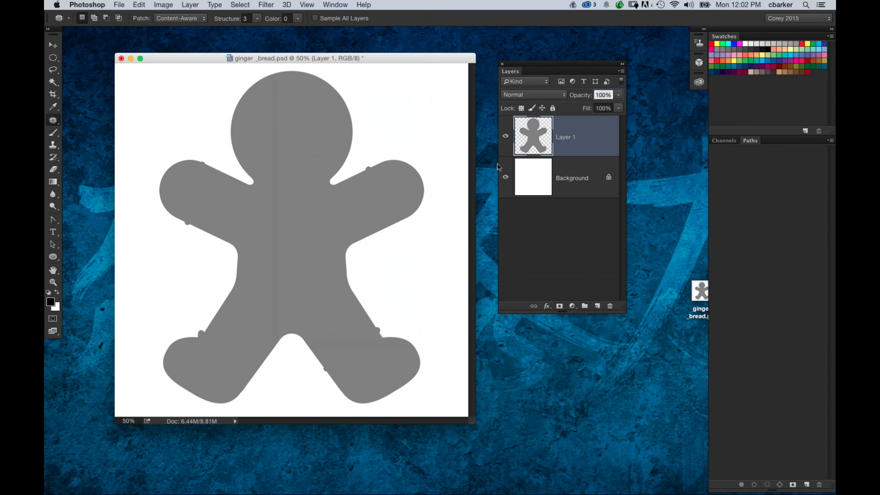
Orbit the extruded gingerbread man to an angled view and select the Layer 1 mesh in the 3D scene
{"action": "left_click_drag", "start_coordinate": [563, 65], "coordinate": [597, 82]}
{"action": "left_click", "coordinate": [446, 189]}
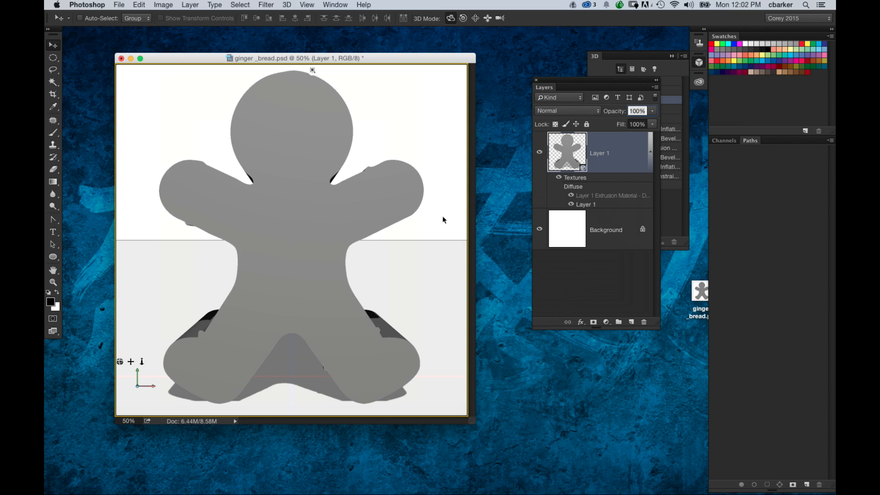
{"action": "left_click_drag", "start_coordinate": [443, 219], "coordinate": [527, 147]}
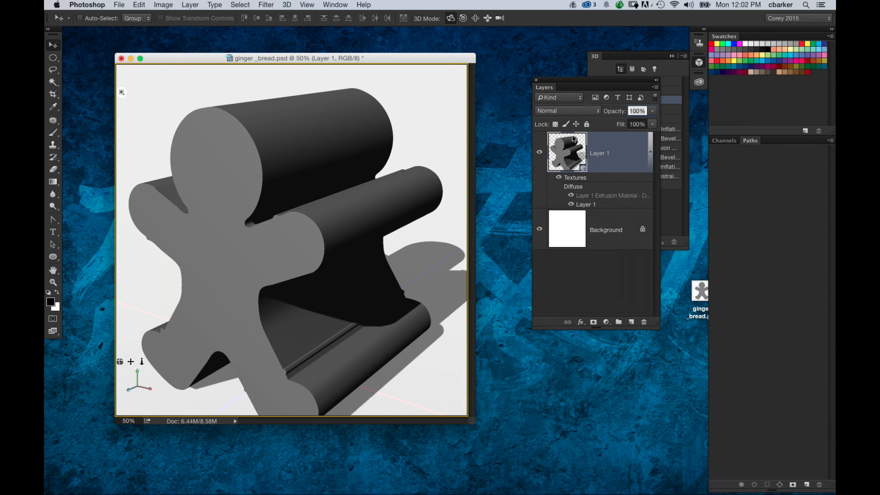
{"action": "left_click_drag", "start_coordinate": [586, 85], "coordinate": [565, 254]}
{"action": "left_click", "coordinate": [643, 121]}
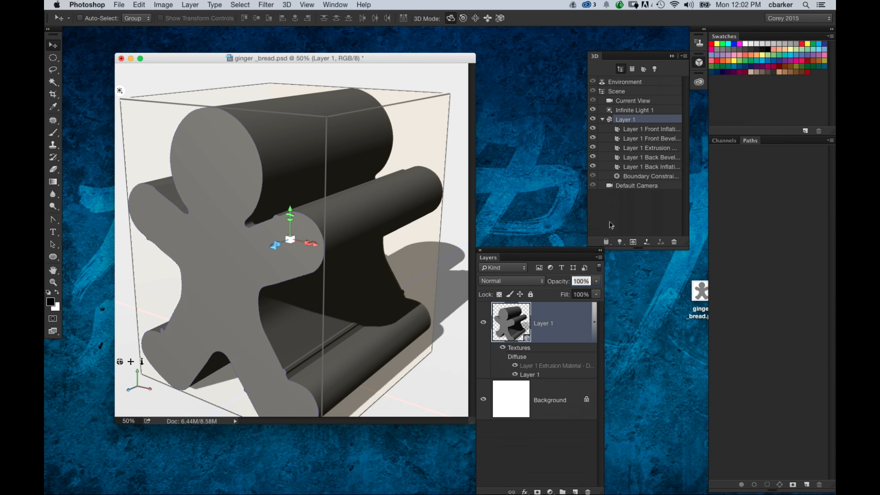
Show the mesh properties and set the gingerbread man's extrusion depth to 200 px
{"action": "left_click", "coordinate": [338, 5]}
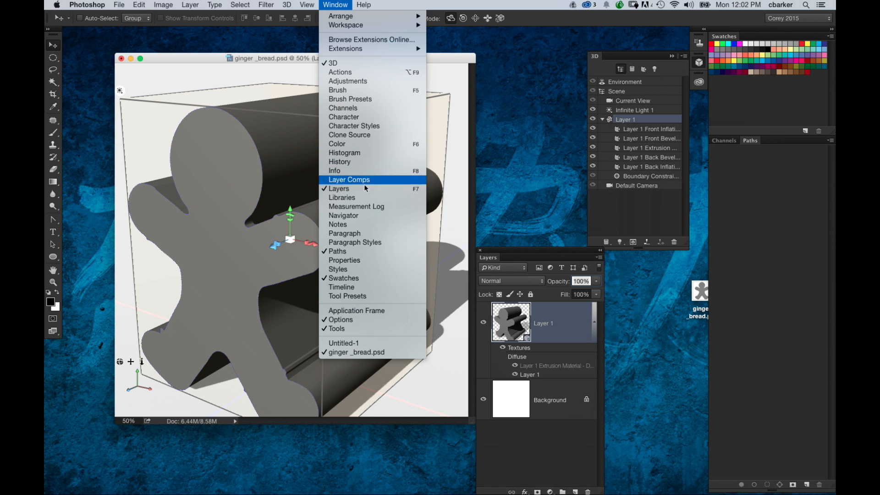
{"action": "left_click", "coordinate": [399, 261]}
{"action": "left_click_drag", "start_coordinate": [569, 68], "coordinate": [580, 222]}
{"action": "left_click_drag", "start_coordinate": [611, 346], "coordinate": [579, 353]}
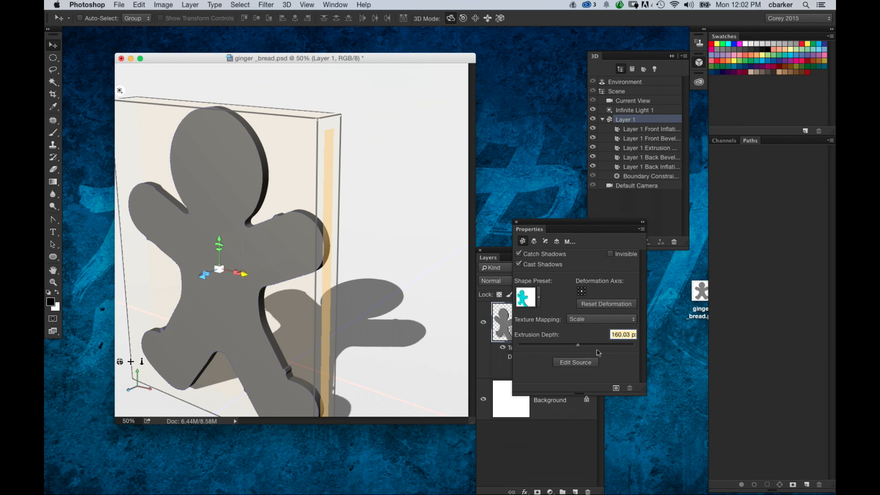
{"action": "type", "text": "200"}
{"action": "key", "text": "Return"}
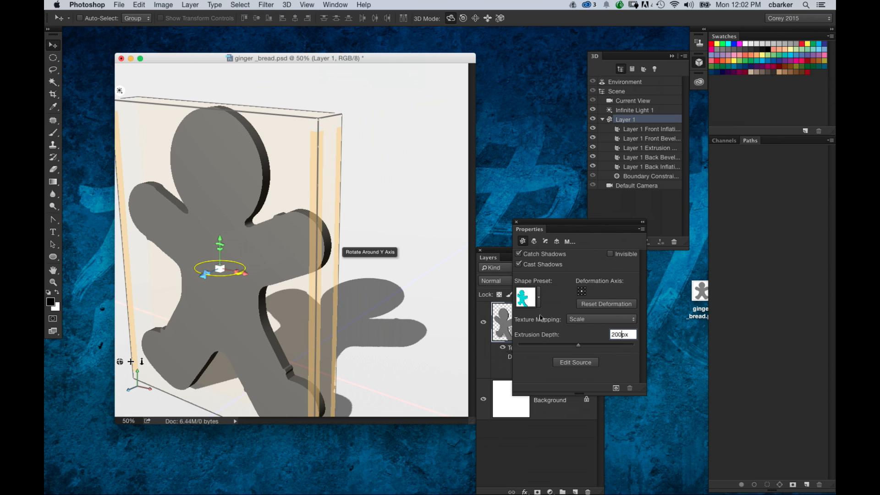
Move the mesh properties clear of the other panels and set the front cap's inflate strength to 4%
{"action": "left_click", "coordinate": [661, 196]}
{"action": "left_click_drag", "start_coordinate": [573, 222], "coordinate": [672, 336]}
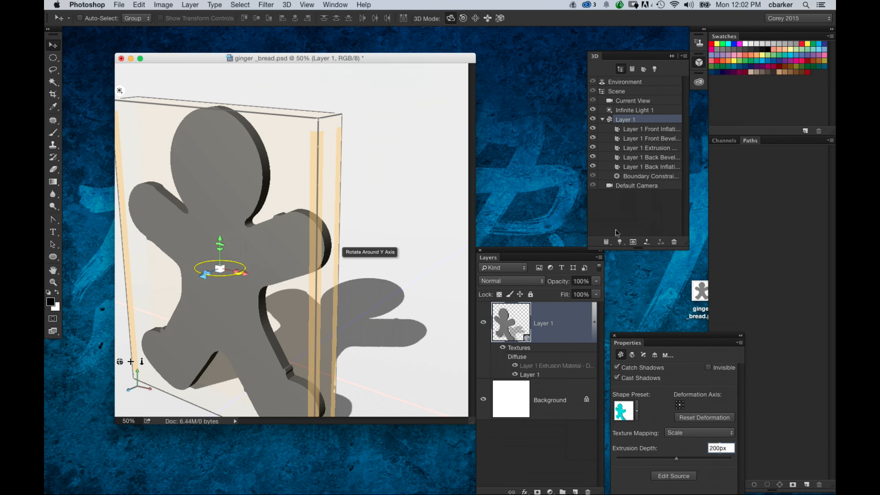
{"action": "left_click_drag", "start_coordinate": [638, 338], "coordinate": [610, 314]}
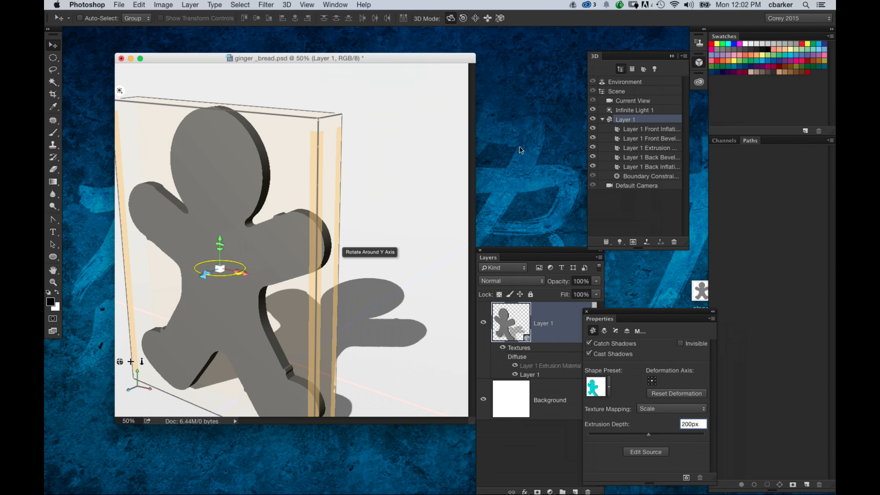
{"action": "left_click_drag", "start_coordinate": [636, 316], "coordinate": [632, 313]}
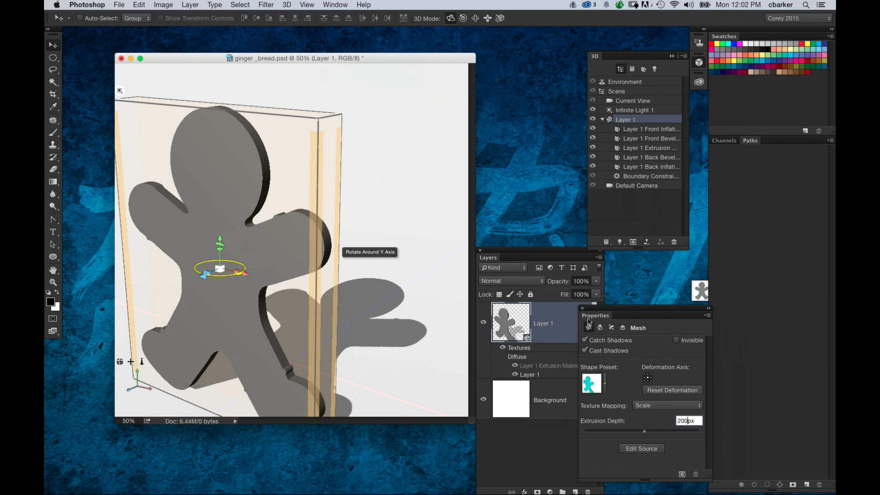
{"action": "left_click_drag", "start_coordinate": [596, 308], "coordinate": [443, 99]}
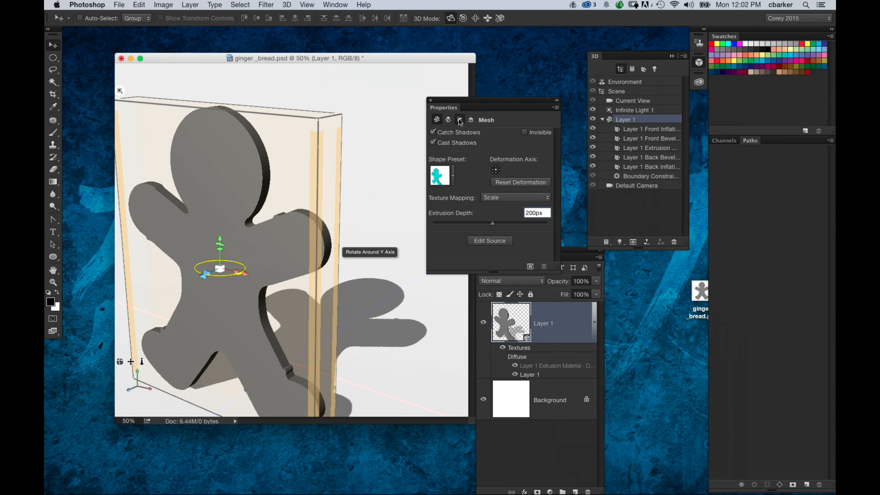
{"action": "left_click", "coordinate": [460, 120]}
{"action": "left_click_drag", "start_coordinate": [559, 271], "coordinate": [563, 308]}
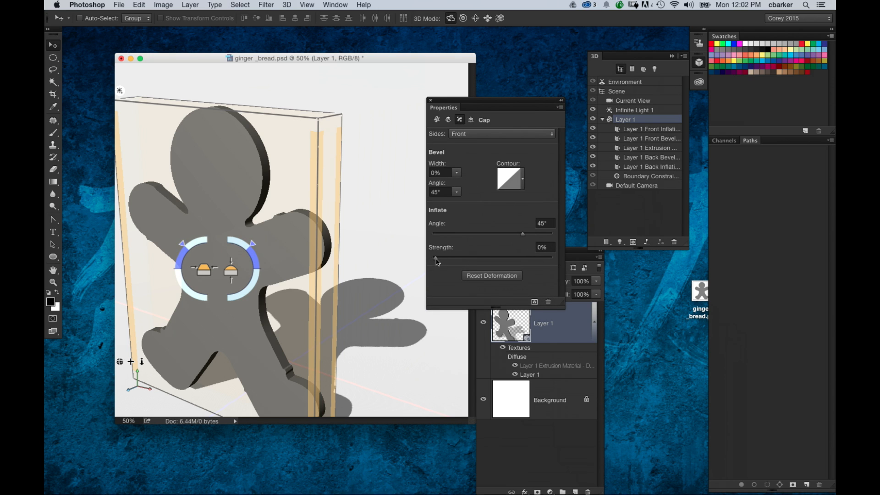
{"action": "left_click_drag", "start_coordinate": [436, 259], "coordinate": [437, 259]}
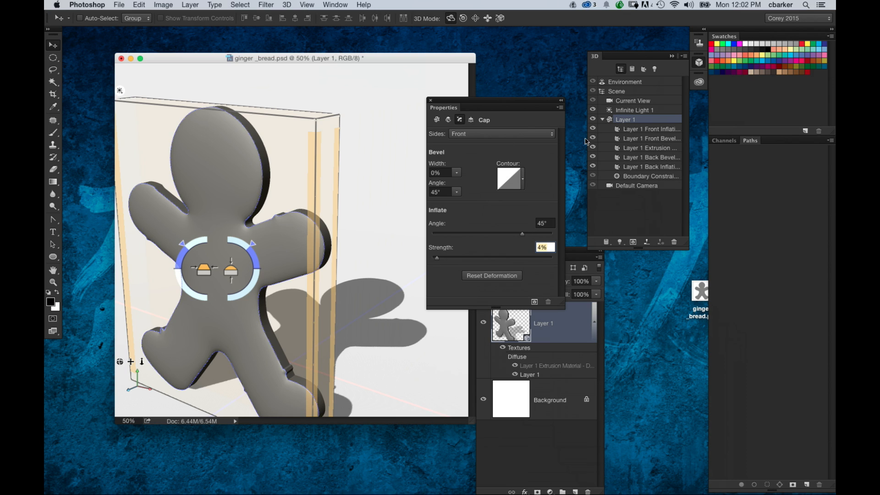
Give the front cap a 9% bevel width with a half-round contour and set its inflate angle to 10°
{"action": "left_click", "coordinate": [522, 134]}
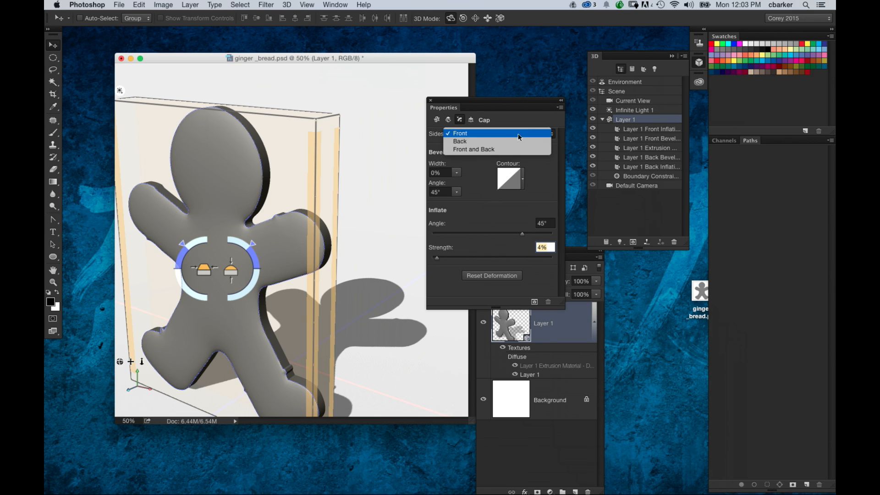
{"action": "left_click", "coordinate": [594, 177]}
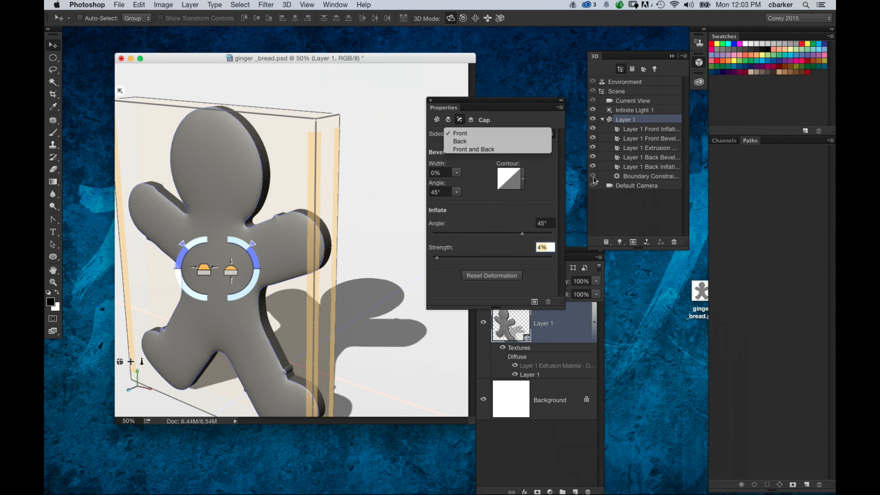
{"action": "left_click", "coordinate": [456, 173]}
{"action": "left_click_drag", "start_coordinate": [461, 183], "coordinate": [463, 185]}
{"action": "left_click", "coordinate": [523, 178]}
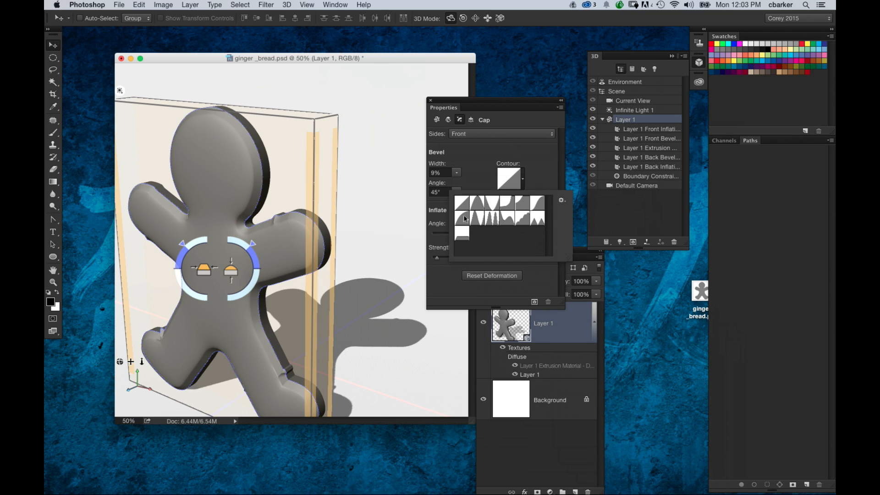
{"action": "left_click", "coordinate": [464, 218]}
{"action": "left_click", "coordinate": [469, 188]}
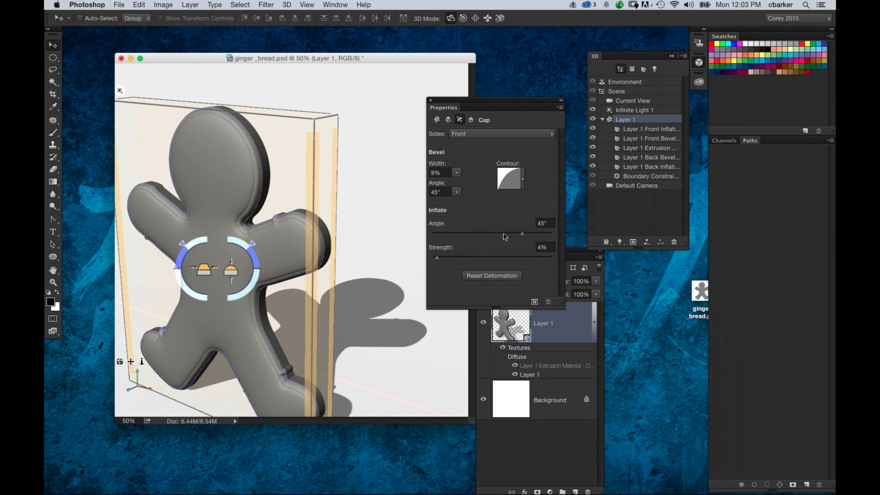
{"action": "left_click_drag", "start_coordinate": [521, 233], "coordinate": [499, 238]}
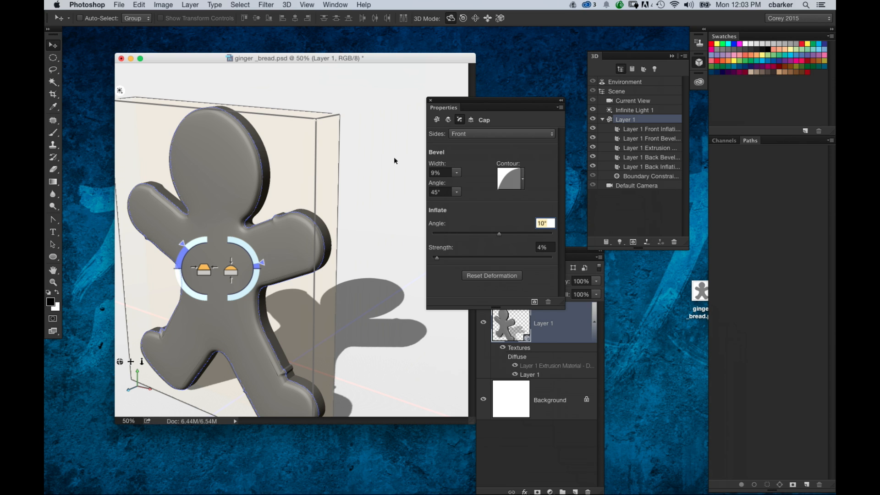
Restore the scene to the Default Camera view and move the properties away from the figure
{"action": "left_click", "coordinate": [630, 101]}
{"action": "left_click_drag", "start_coordinate": [369, 168], "coordinate": [414, 147]}
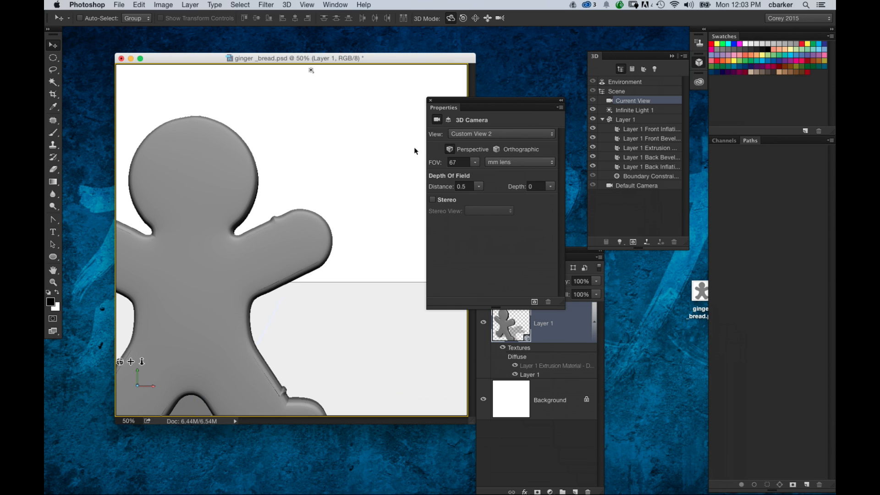
{"action": "left_click", "coordinate": [608, 187]}
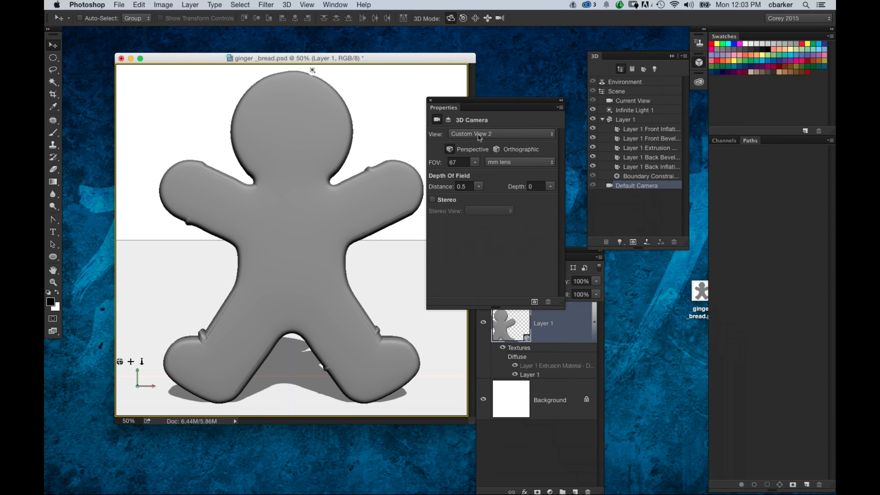
{"action": "left_click_drag", "start_coordinate": [472, 113], "coordinate": [640, 344]}
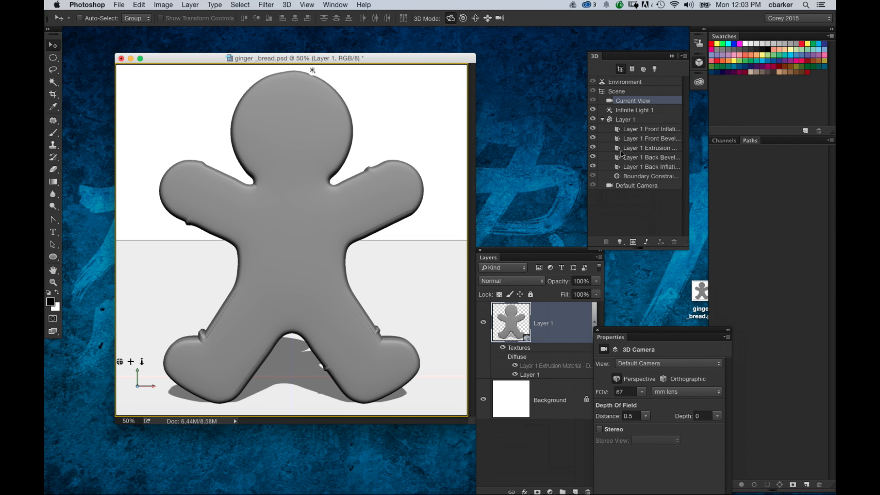
{"action": "left_click_drag", "start_coordinate": [438, 61], "coordinate": [415, 56]}
Switch to Finder and preview the cookie.jpg texture image on the desktop
{"action": "left_click", "coordinate": [550, 97]}
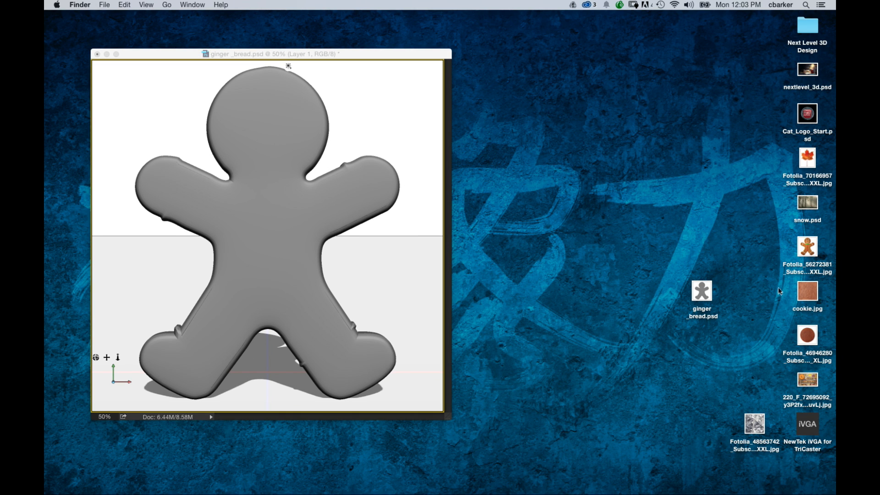
{"action": "left_click", "coordinate": [795, 292]}
{"action": "key", "text": "space"}
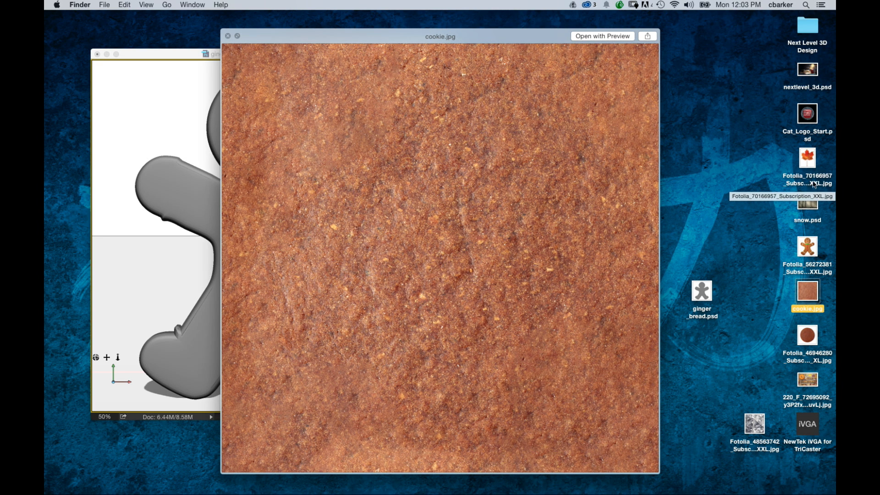
{"action": "key", "text": "space"}
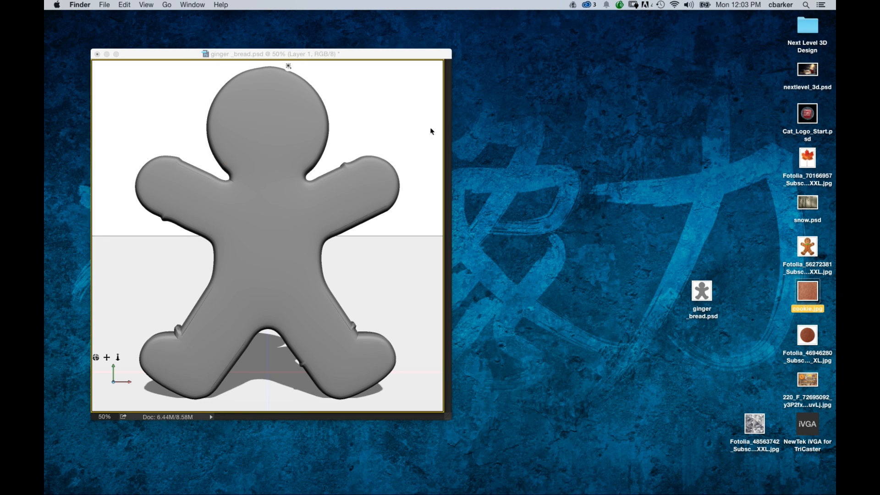
Switch back to Photoshop, select the Layer 1 front inflation material, and spread out the 3D, Layers and Properties panels
{"action": "left_click", "coordinate": [402, 120]}
{"action": "left_click", "coordinate": [668, 130]}
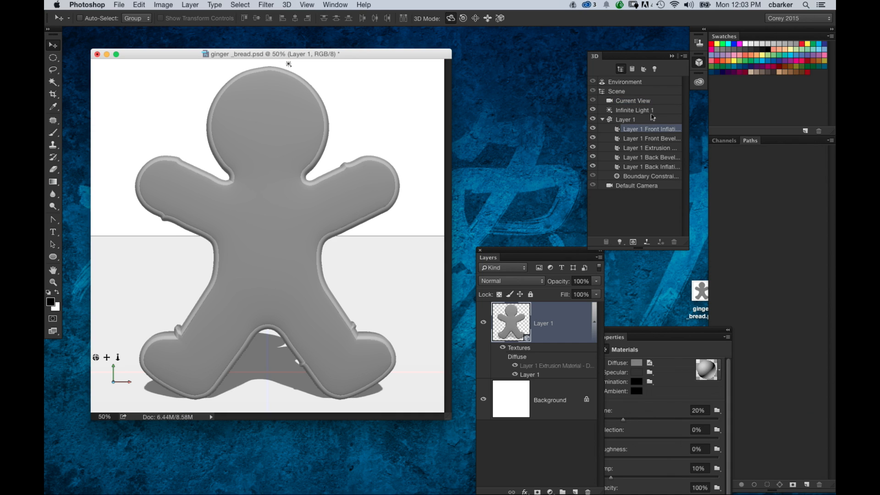
{"action": "left_click_drag", "start_coordinate": [595, 57], "coordinate": [495, 56]}
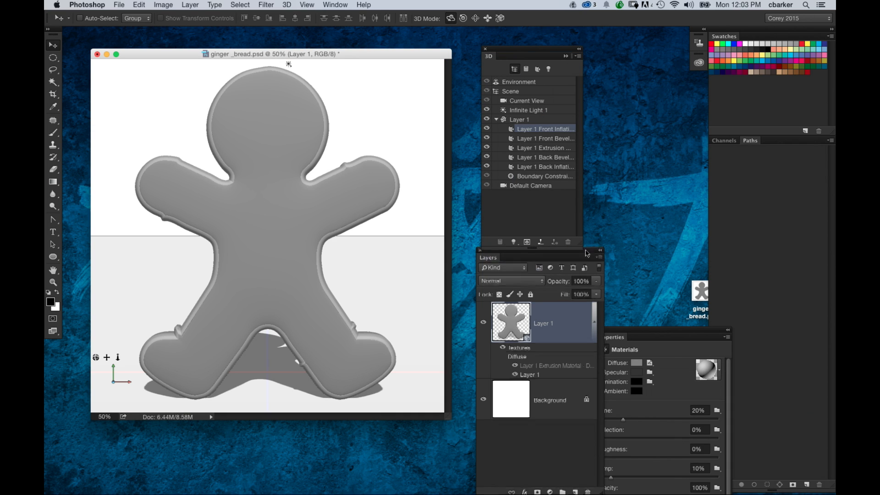
{"action": "left_click_drag", "start_coordinate": [537, 258], "coordinate": [481, 331]}
{"action": "left_click_drag", "start_coordinate": [641, 333], "coordinate": [650, 111]}
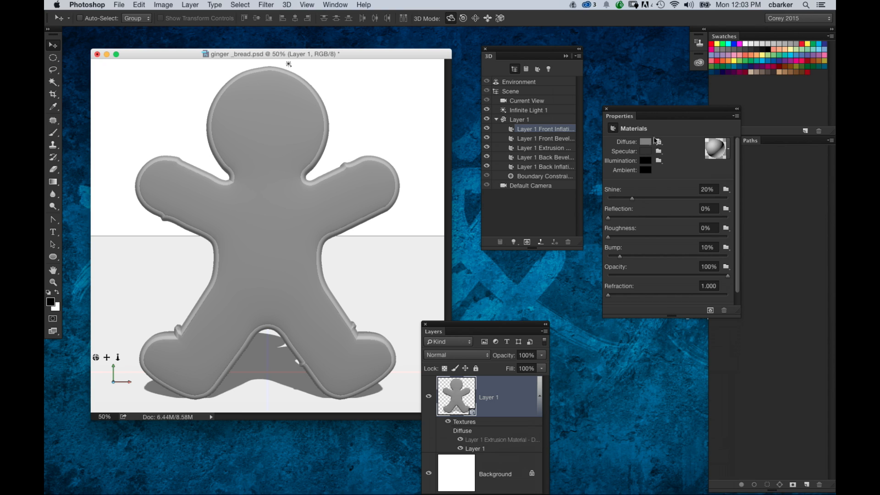
Replace the front inflation material's diffuse texture with cookie.jpg from the Desktop
{"action": "left_click", "coordinate": [659, 142]}
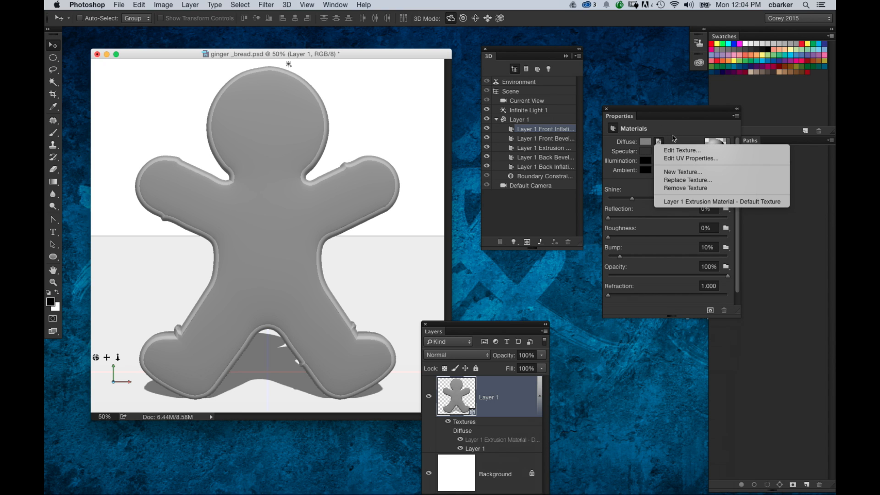
{"action": "left_click", "coordinate": [721, 181]}
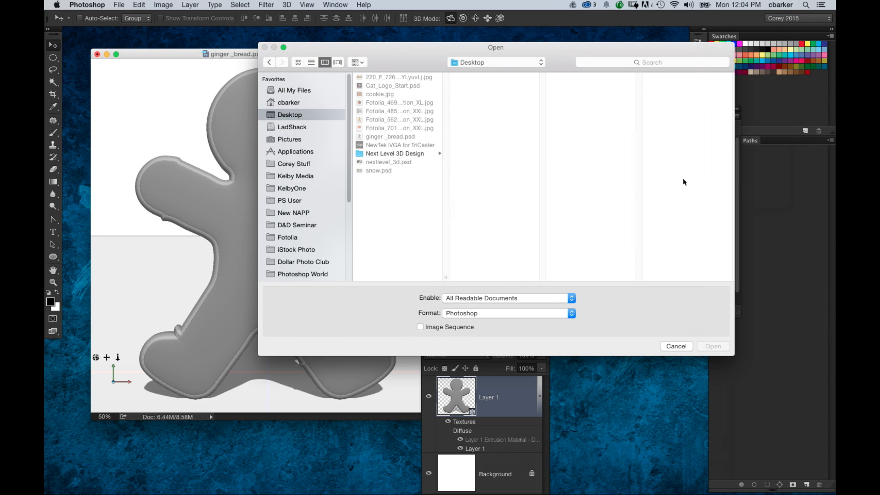
{"action": "left_click", "coordinate": [400, 94]}
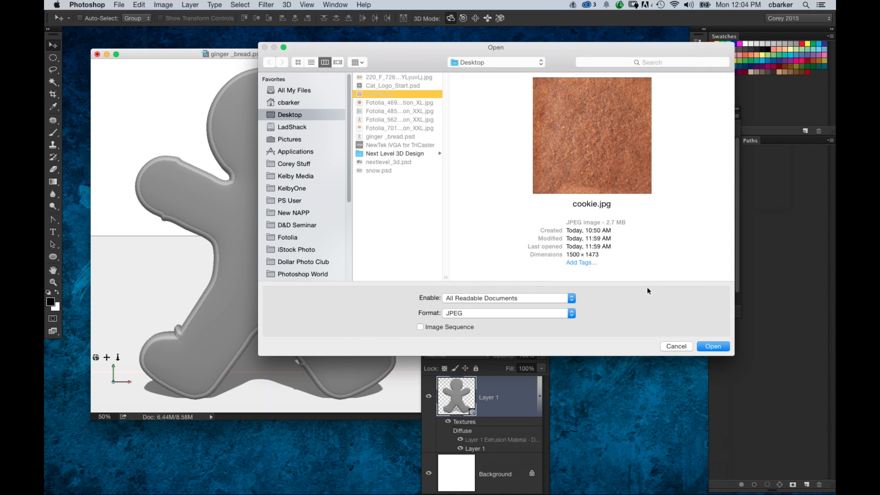
{"action": "left_click", "coordinate": [713, 347]}
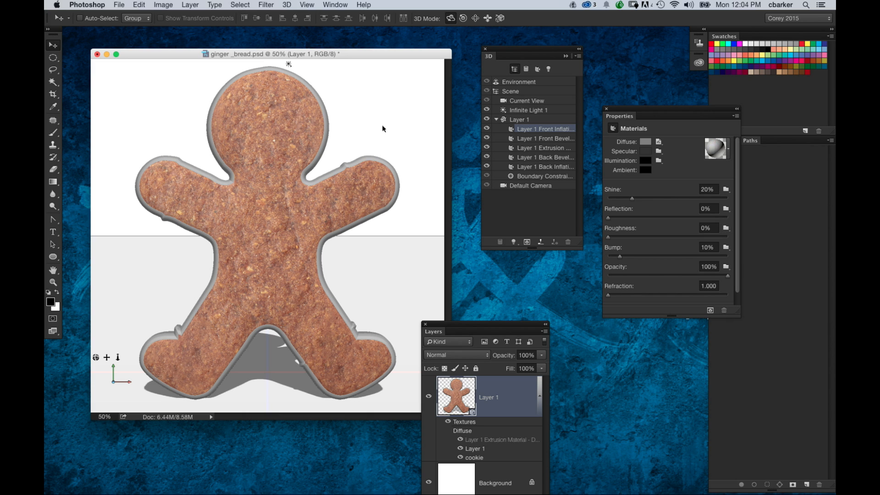
{"action": "left_click", "coordinate": [385, 127]}
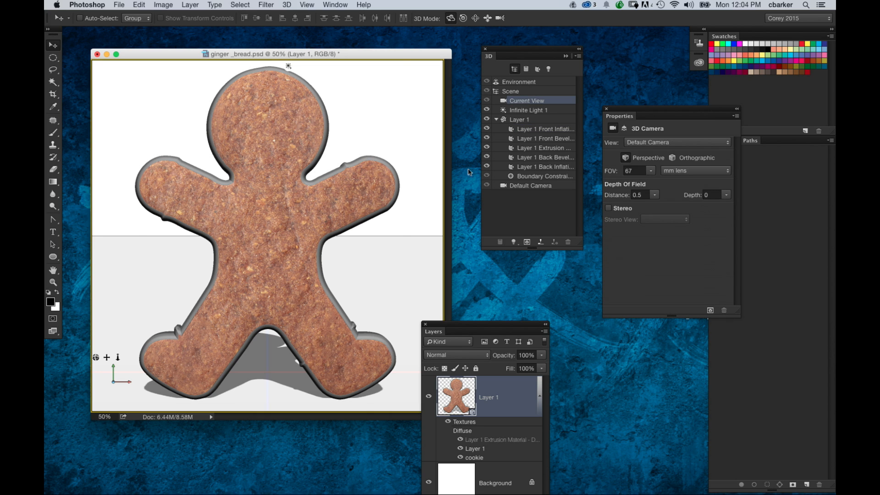
Set the U/X and V/Y scale of the front inflation material's cookie.jpg diffuse texture to 80% each
{"action": "left_click", "coordinate": [355, 192]}
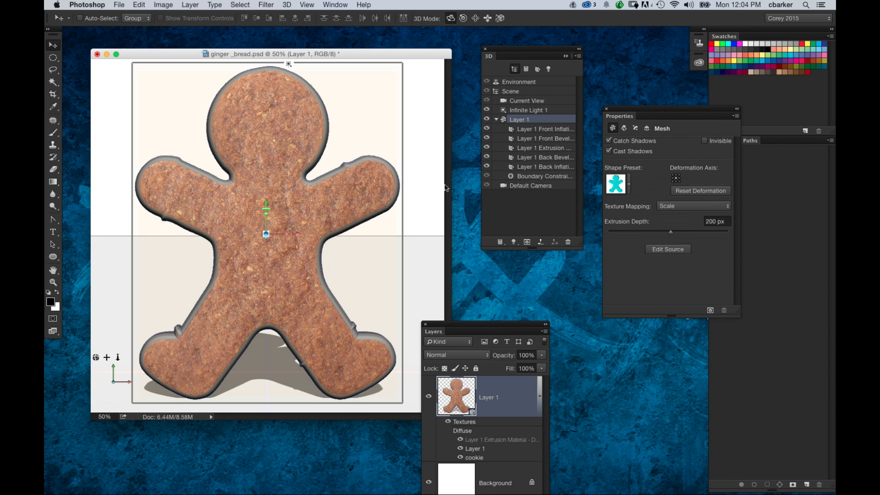
{"action": "left_click", "coordinate": [544, 130]}
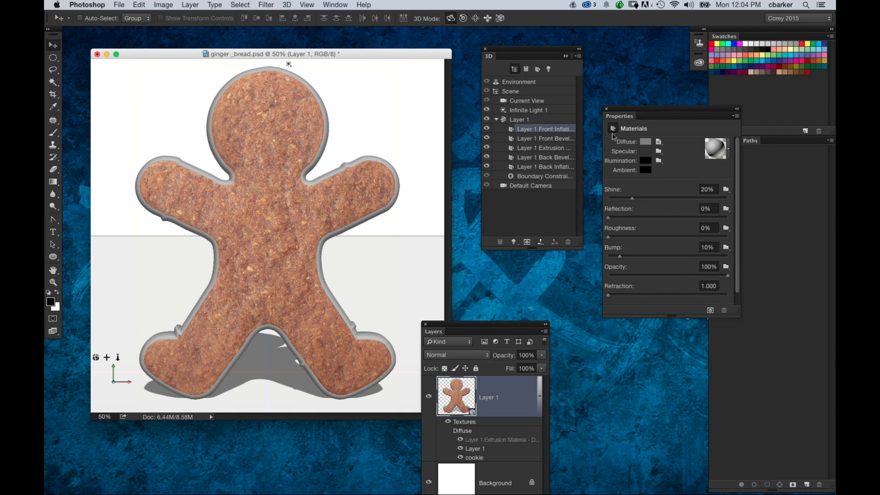
{"action": "left_click", "coordinate": [658, 141]}
{"action": "left_click", "coordinate": [673, 159]}
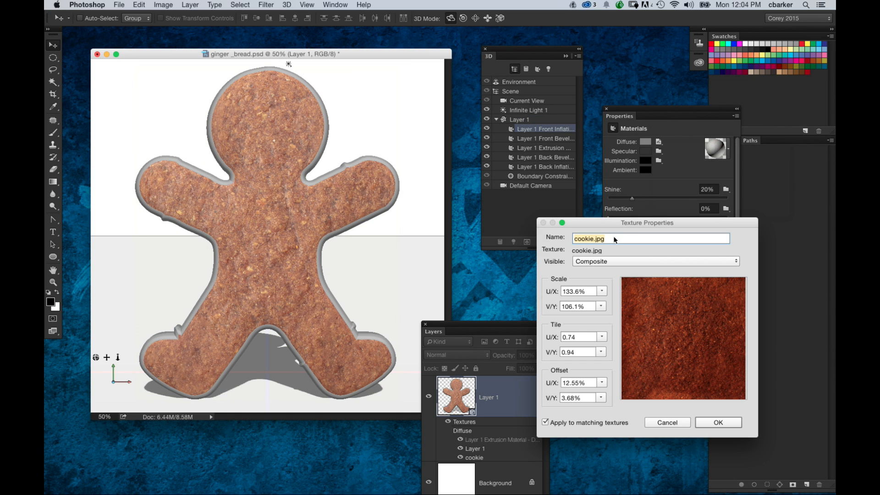
{"action": "left_click", "coordinate": [570, 293]}
{"action": "left_click_drag", "start_coordinate": [570, 292], "coordinate": [557, 290]}
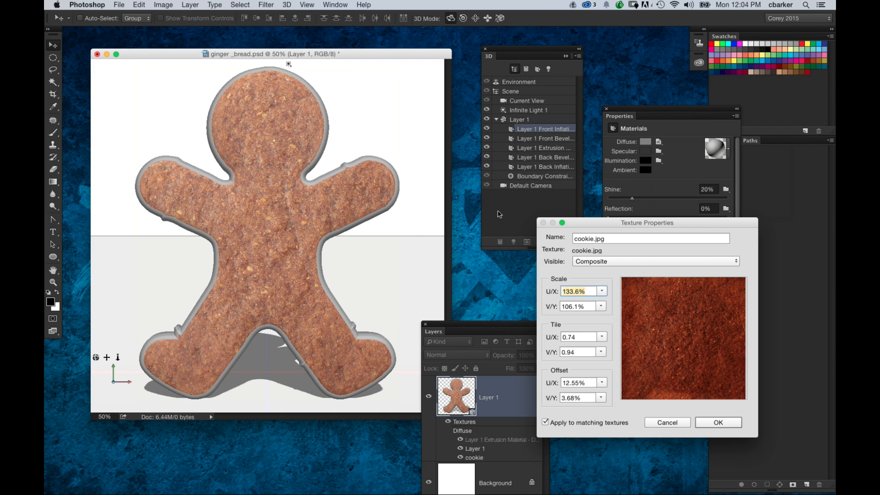
{"action": "type", "text": "80"}
{"action": "key", "text": "Tab"}
{"action": "type", "text": "8"}
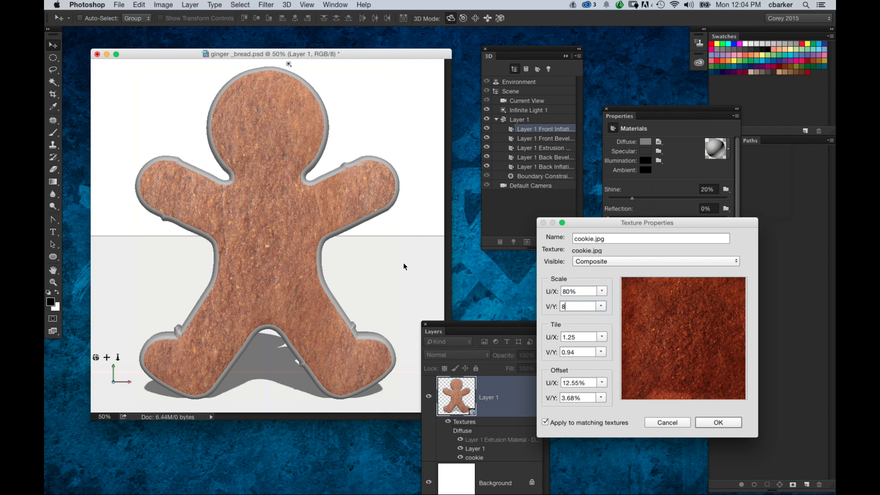
{"action": "key", "text": "Tab"}
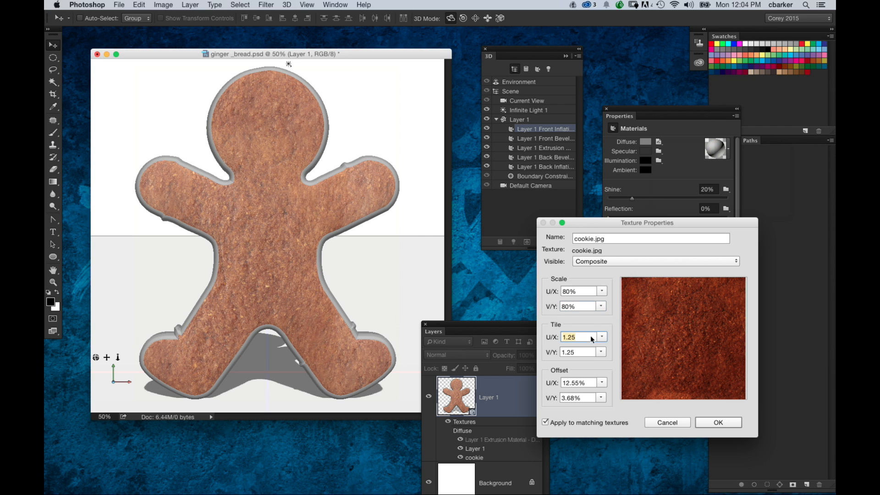
{"action": "left_click_drag", "start_coordinate": [579, 225], "coordinate": [546, 159]}
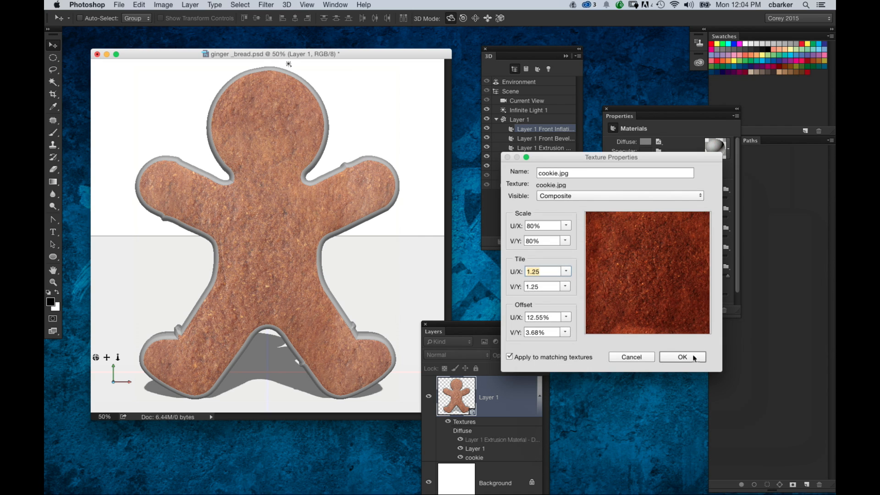
{"action": "left_click", "coordinate": [693, 359]}
{"action": "left_click", "coordinate": [353, 131]}
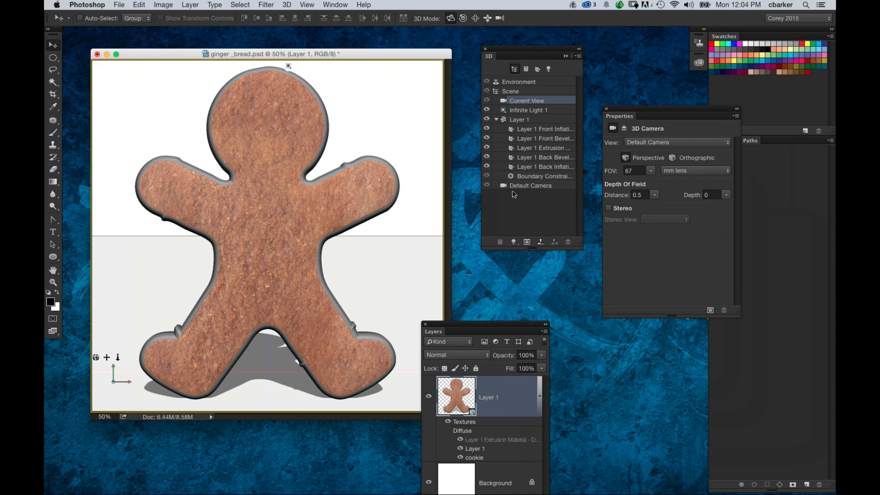
Use the existing cookie texture as the bump map of the Layer 1 front inflation material
{"action": "left_click_drag", "start_coordinate": [479, 324], "coordinate": [479, 263]}
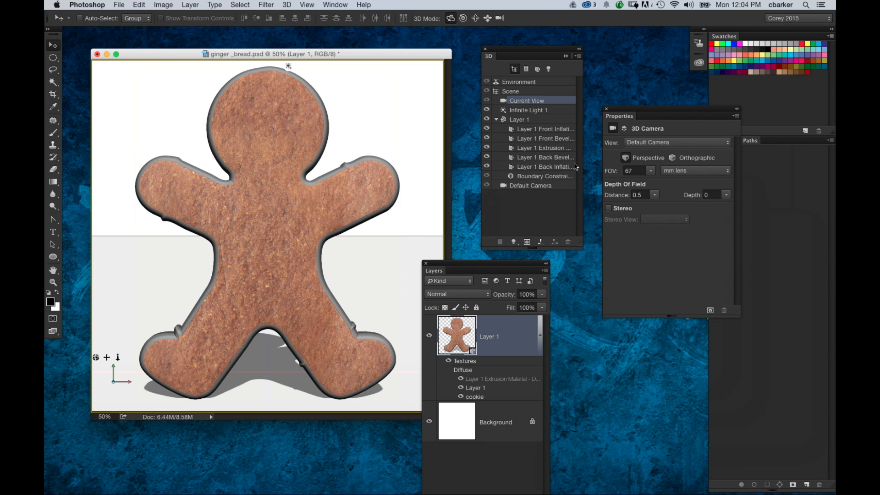
{"action": "left_click", "coordinate": [554, 130]}
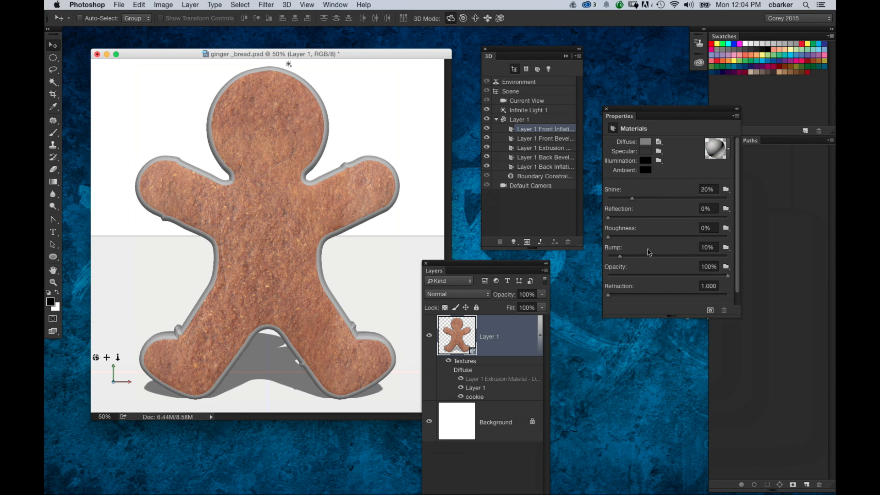
{"action": "left_click", "coordinate": [726, 248]}
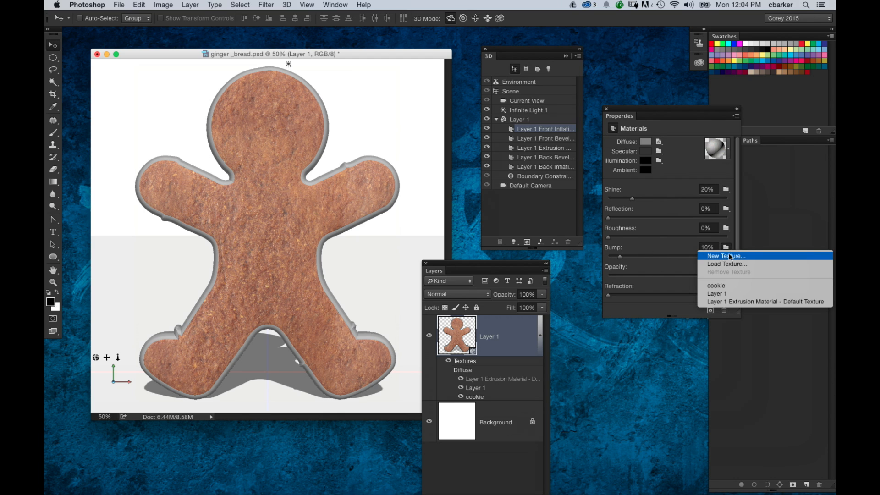
{"action": "left_click", "coordinate": [738, 288]}
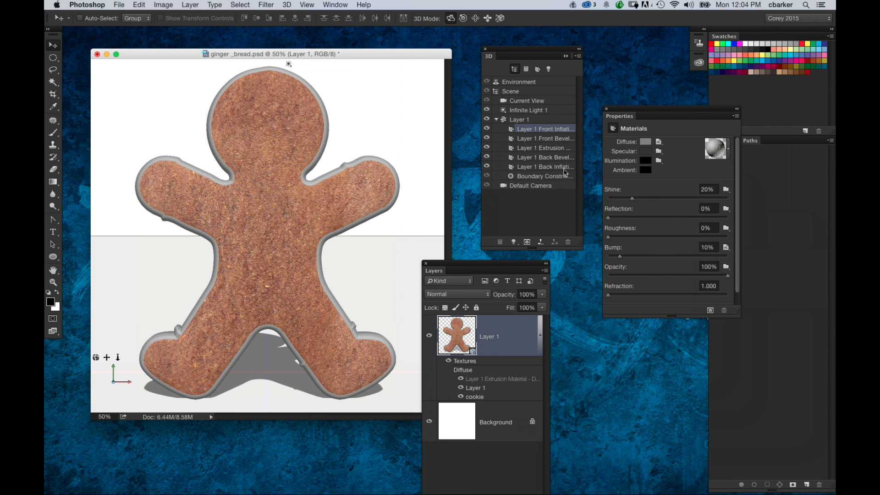
{"action": "left_click", "coordinate": [393, 120]}
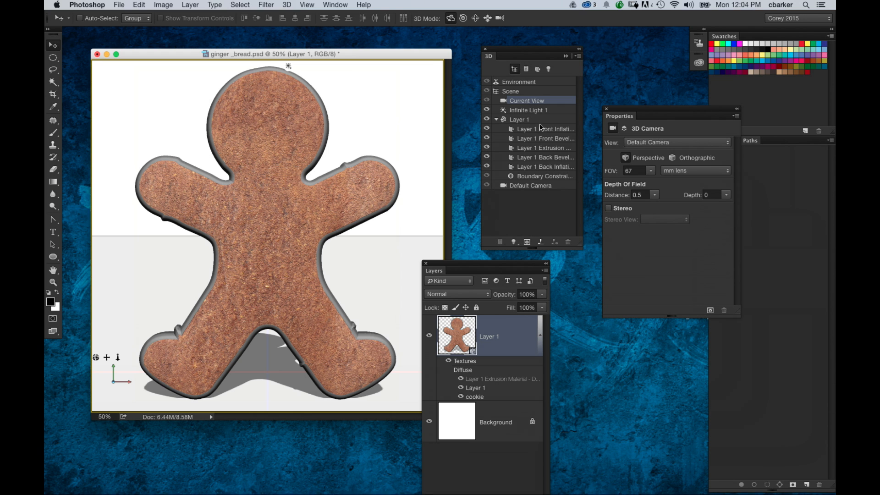
Set the bump strength of the front inflation material to 11%
{"action": "left_click", "coordinate": [541, 128]}
{"action": "left_click", "coordinate": [626, 256]}
{"action": "mouse_move", "coordinate": [627, 258]}
{"action": "left_mouse_down"}
{"action": "mouse_move", "coordinate": [649, 262]}
{"action": "mouse_move", "coordinate": [623, 261]}
{"action": "left_mouse_up"}
{"action": "left_click_drag", "start_coordinate": [622, 259], "coordinate": [620, 258]}
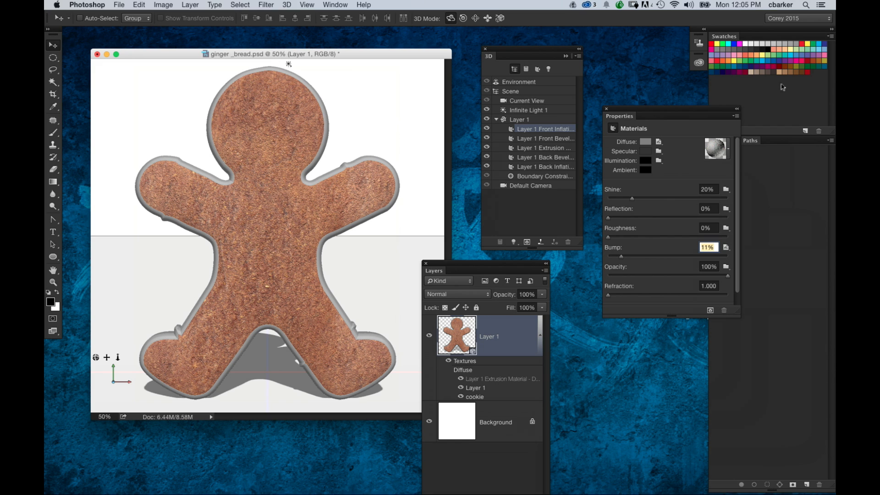
Save the front inflation material as a new material preset named Cookie Texture 1
{"action": "left_click_drag", "start_coordinate": [704, 113], "coordinate": [653, 115]}
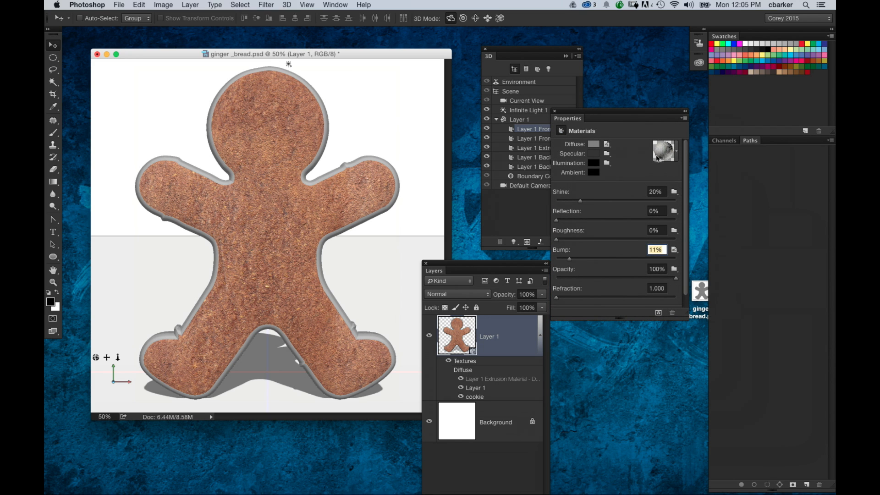
{"action": "left_click", "coordinate": [675, 154]}
{"action": "left_click", "coordinate": [717, 174]}
{"action": "left_click", "coordinate": [742, 179]}
{"action": "type", "text": "Co"}
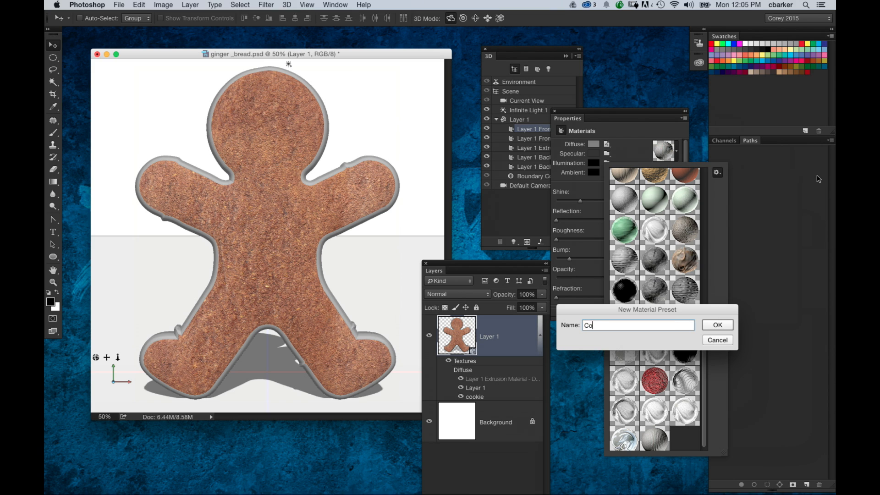
{"action": "type", "text": "okie Texture 1"}
{"action": "left_click", "coordinate": [720, 326]}
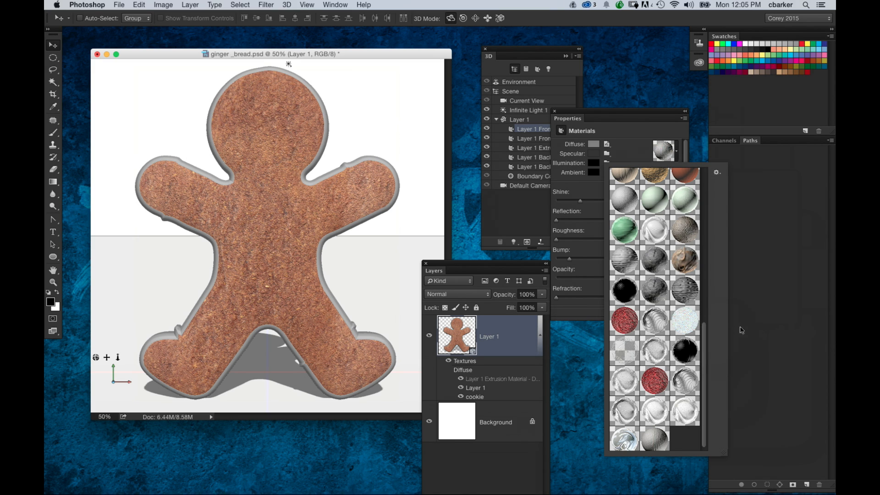
{"action": "left_click", "coordinate": [578, 113]}
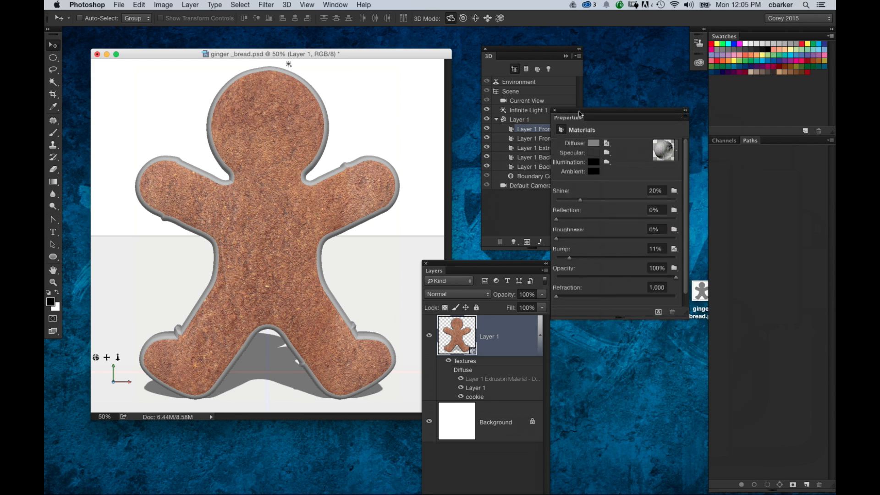
Apply the Cookie Texture 1 material preset to the Layer 1 front bevel material
{"action": "left_click_drag", "start_coordinate": [533, 49], "coordinate": [505, 43]}
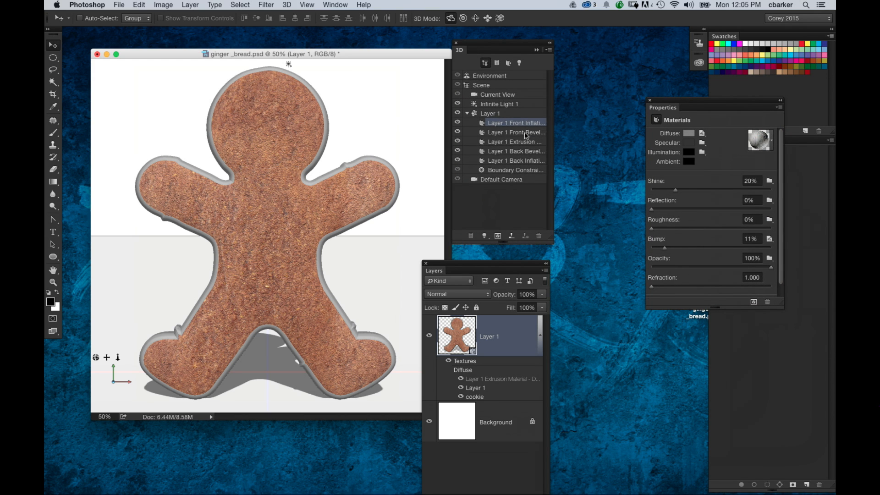
{"action": "left_click", "coordinate": [525, 132]}
{"action": "left_click", "coordinate": [759, 140]}
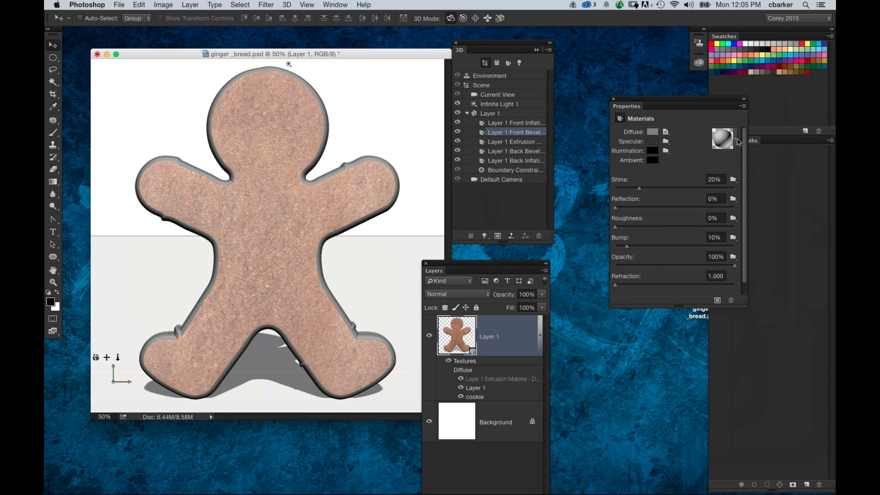
{"action": "scroll", "coordinate": [766, 401], "scroll_direction": "down", "scroll_amount": 1}
{"action": "left_click", "coordinate": [743, 424]}
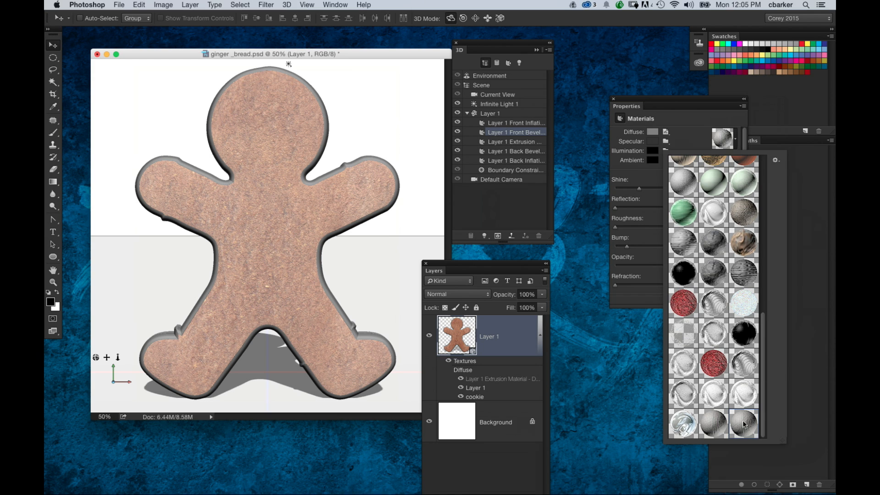
Apply the Cookie Texture 1 material preset to the Layer 1 extrusion material
{"action": "left_click", "coordinate": [530, 143]}
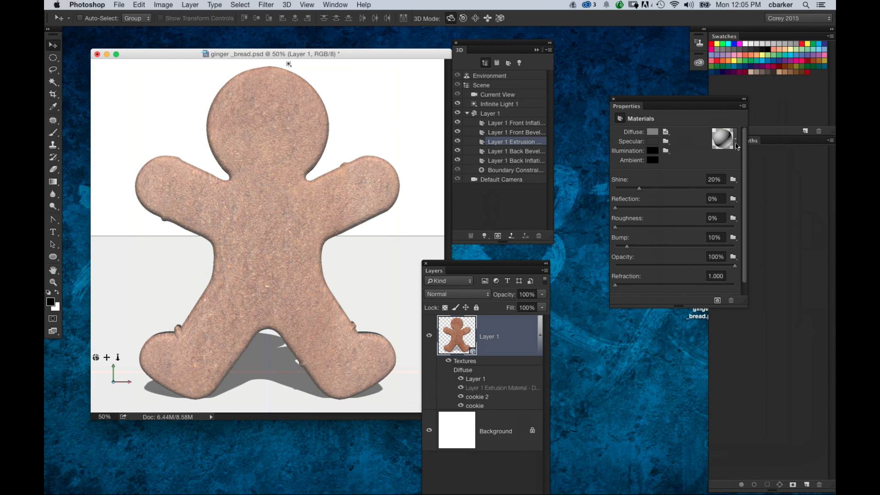
{"action": "left_click", "coordinate": [735, 140]}
{"action": "left_click", "coordinate": [746, 422]}
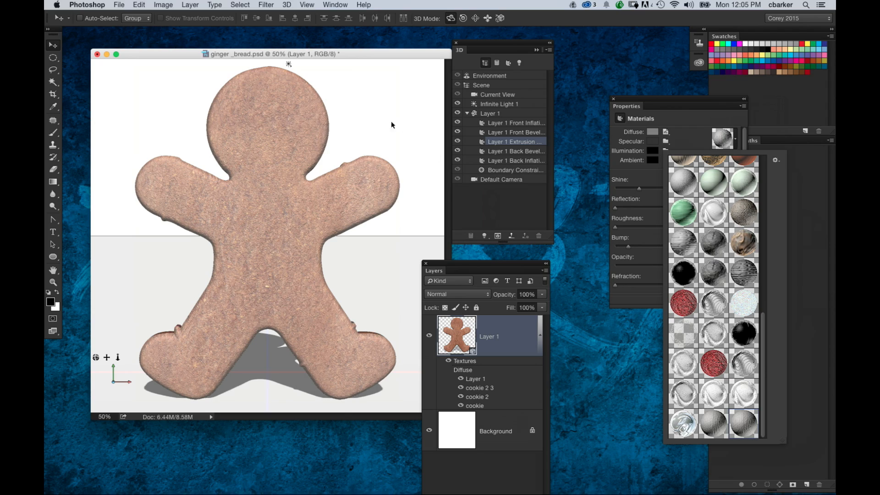
{"action": "left_click_drag", "start_coordinate": [380, 124], "coordinate": [428, 130]}
{"action": "key", "text": "super+z"}
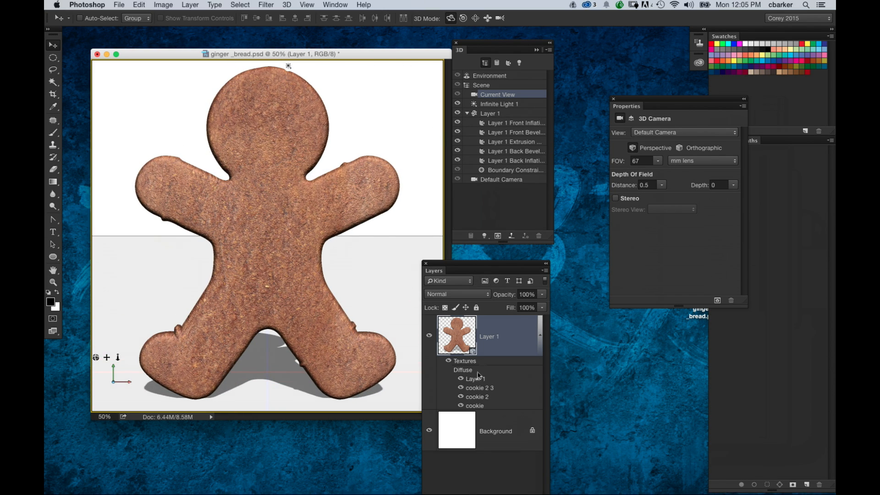
Set the opacity of the environment's ground plane shadows to 0%
{"action": "left_click", "coordinate": [516, 77]}
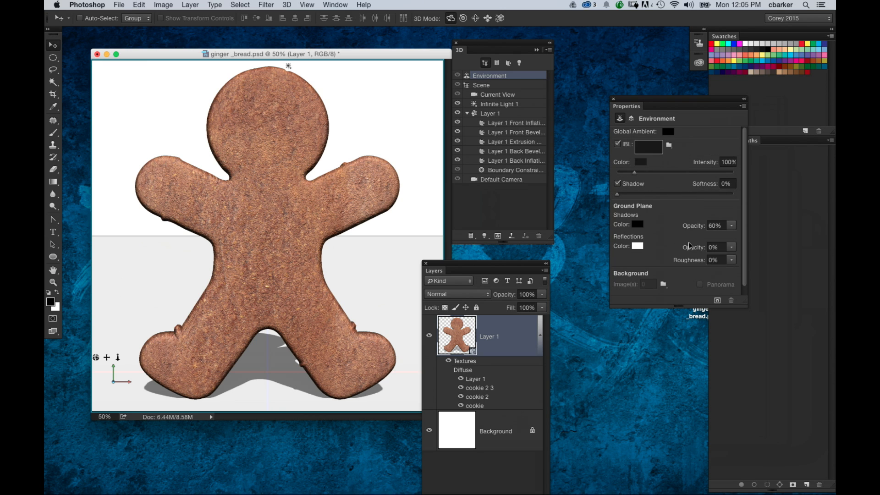
{"action": "left_click_drag", "start_coordinate": [700, 229], "coordinate": [635, 230]}
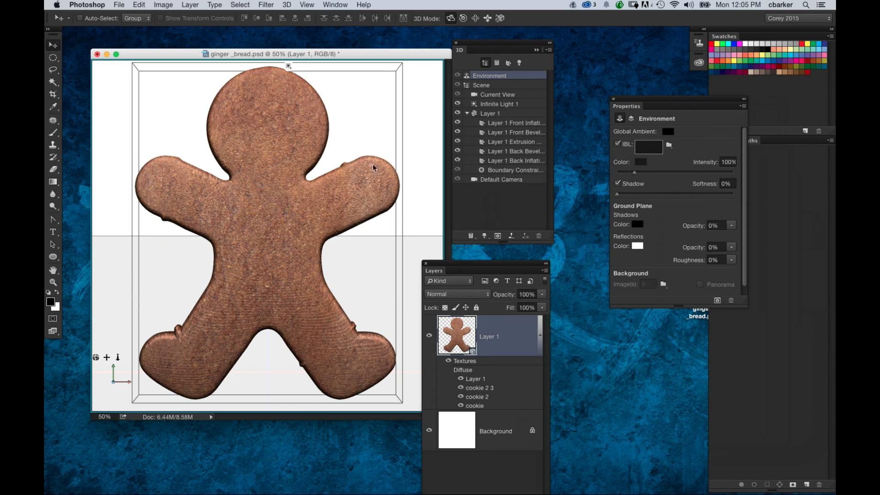
{"action": "left_click", "coordinate": [426, 137]}
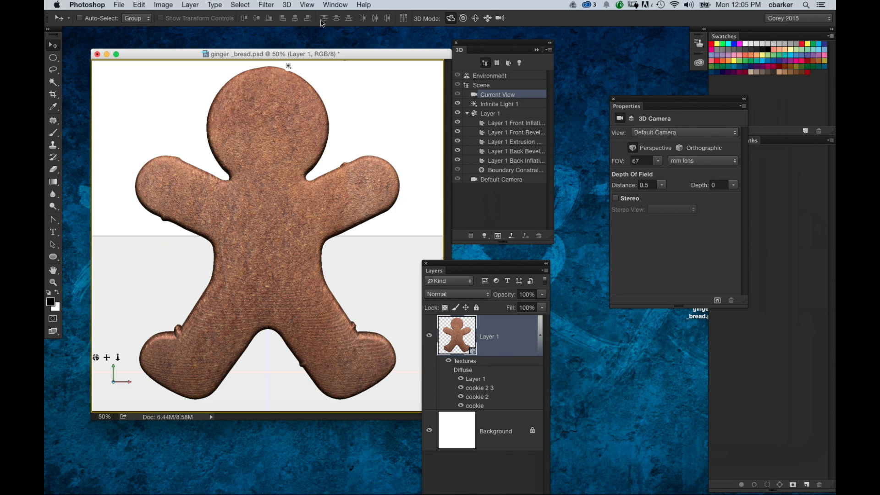
Hide the 3D ground plane in the document view
{"action": "left_click", "coordinate": [307, 5]}
{"action": "mouse_move", "coordinate": [394, 158]}
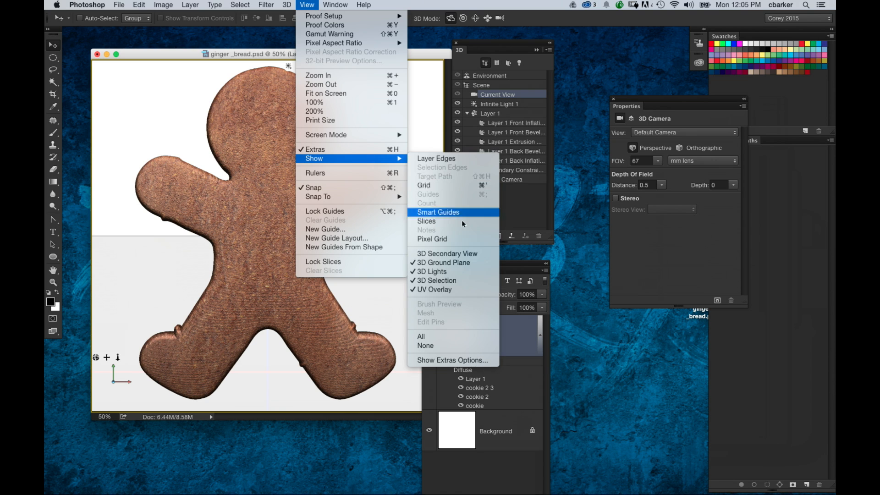
{"action": "left_click", "coordinate": [465, 265]}
Clear the 3D and Layers panels away from the canvas and render the 3D cookie
{"action": "left_click_drag", "start_coordinate": [479, 44], "coordinate": [545, 59]}
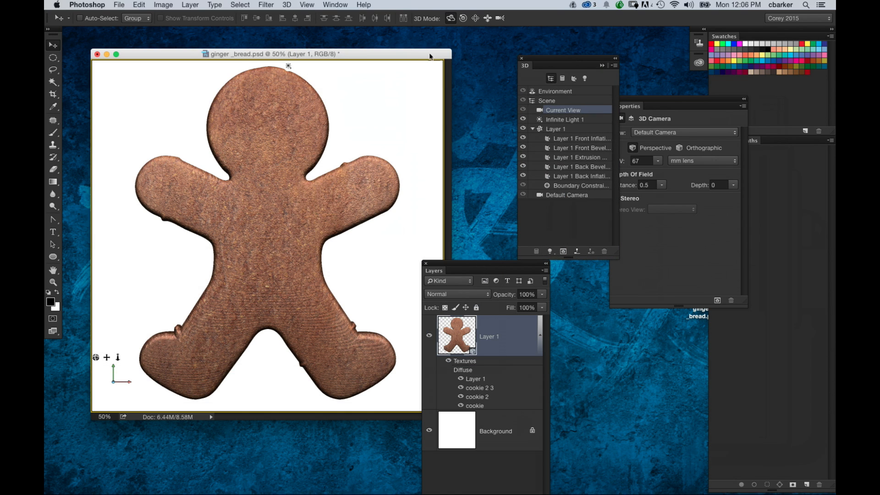
{"action": "left_click_drag", "start_coordinate": [446, 265], "coordinate": [544, 307]}
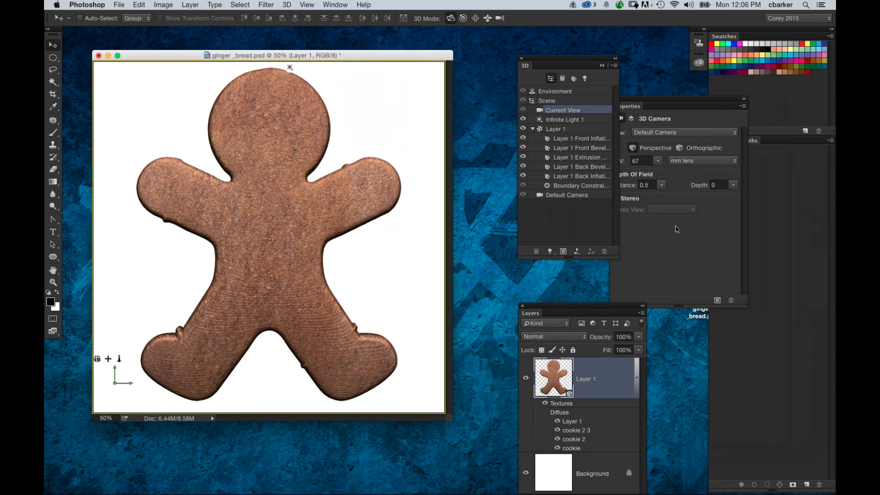
{"action": "key", "text": "super+alt+shift+r"}
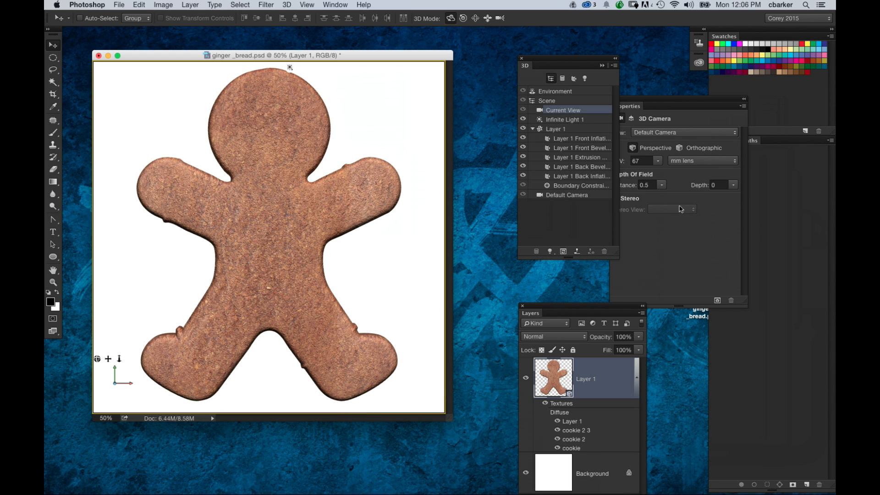
Add a new layer above Layer 1 and paint two white eyes and a smile on the face with a 50 px brush
{"action": "left_click_drag", "start_coordinate": [598, 312], "coordinate": [559, 131]}
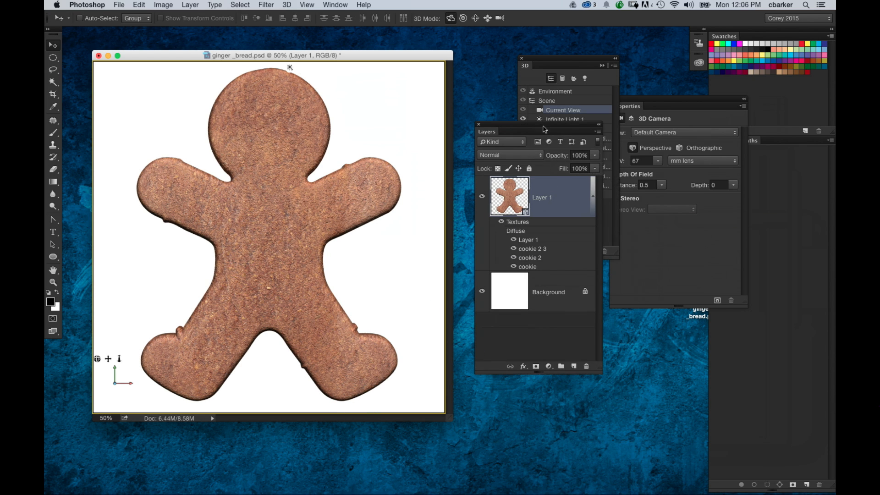
{"action": "left_click", "coordinate": [574, 367]}
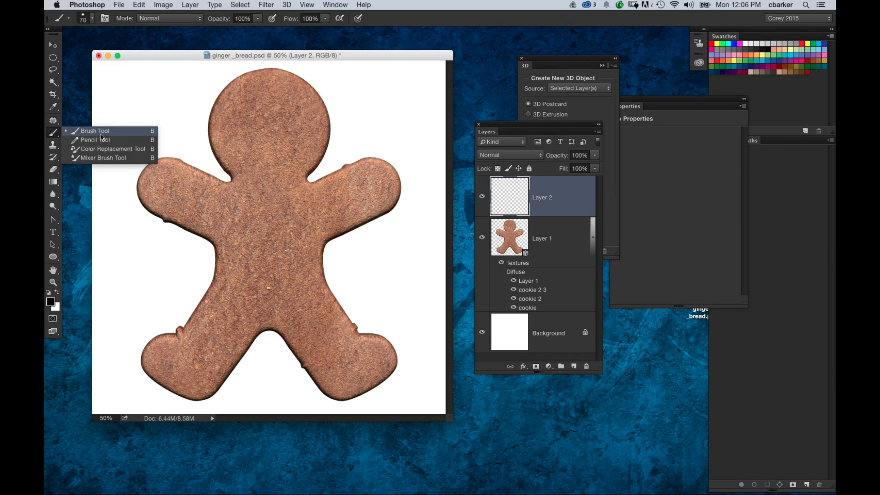
{"action": "left_click", "coordinate": [87, 130]}
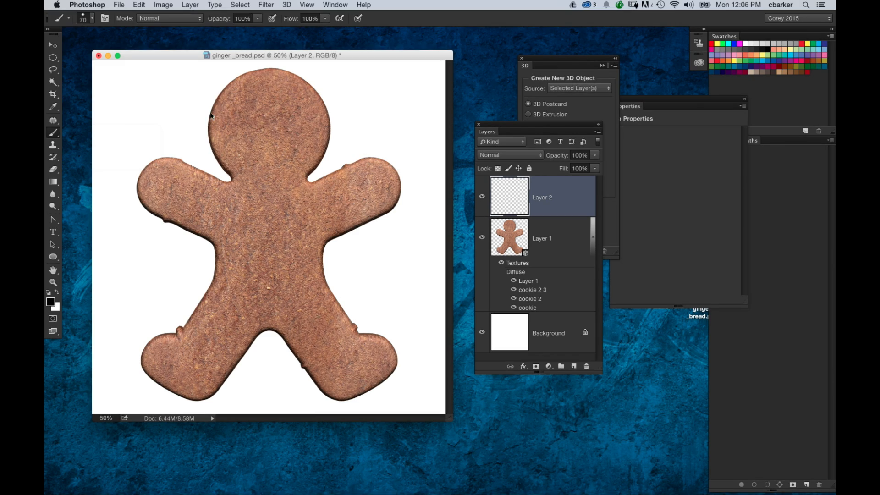
{"action": "key", "text": "x"}
{"action": "key", "text": "super+z"}
{"action": "left_click_drag", "start_coordinate": [234, 137], "coordinate": [284, 166]}
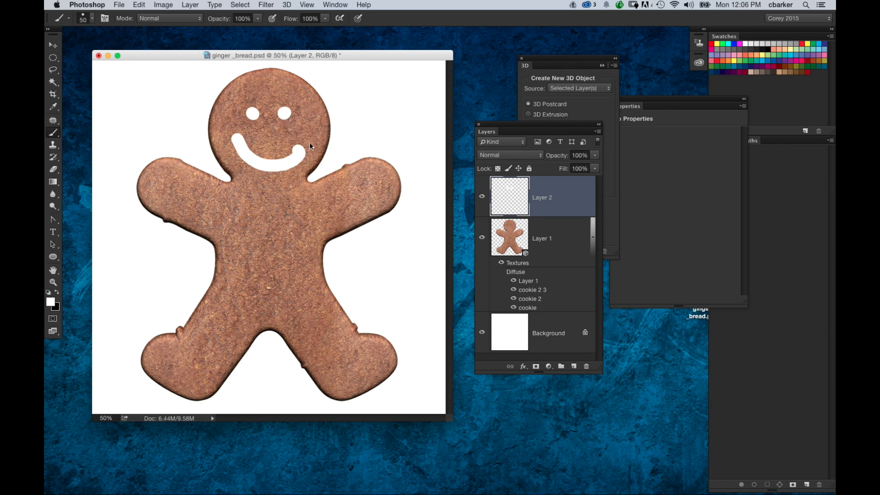
Undo the thick smile on Layer 2 and repaint it as a thinner curve with a 30 px brush
{"action": "key", "text": "super+z"}
{"action": "key", "text": "super+z"}
{"action": "key", "text": "super+z"}
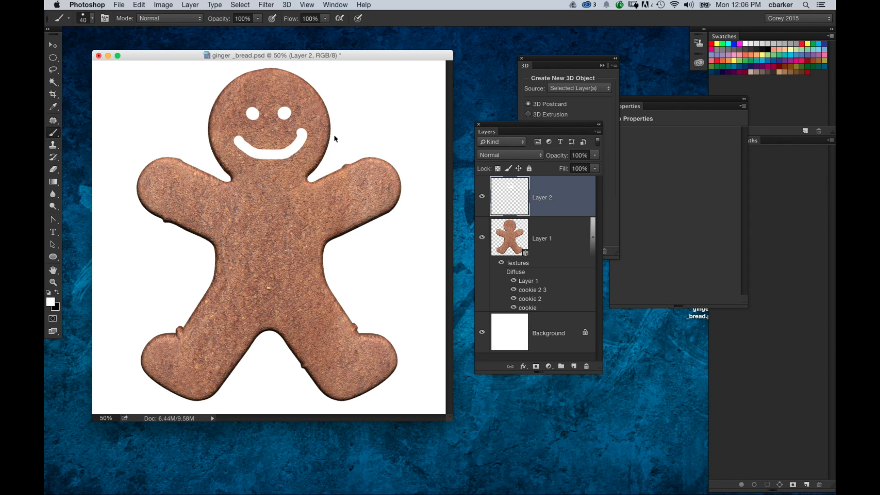
{"action": "key", "text": "super+z"}
{"action": "mouse_move", "coordinate": [229, 135]}
{"action": "left_mouse_down"}
{"action": "mouse_move", "coordinate": [287, 152]}
{"action": "mouse_move", "coordinate": [303, 130]}
{"action": "left_mouse_up"}
{"action": "key", "text": "super+z"}
{"action": "mouse_move", "coordinate": [236, 139]}
{"action": "left_mouse_down"}
{"action": "mouse_move", "coordinate": [290, 150]}
{"action": "mouse_move", "coordinate": [295, 137]}
{"action": "mouse_move", "coordinate": [295, 152]}
{"action": "left_mouse_up"}
{"action": "key", "text": "super+z"}
{"action": "key", "text": "super+z"}
{"action": "key", "text": "super+z"}
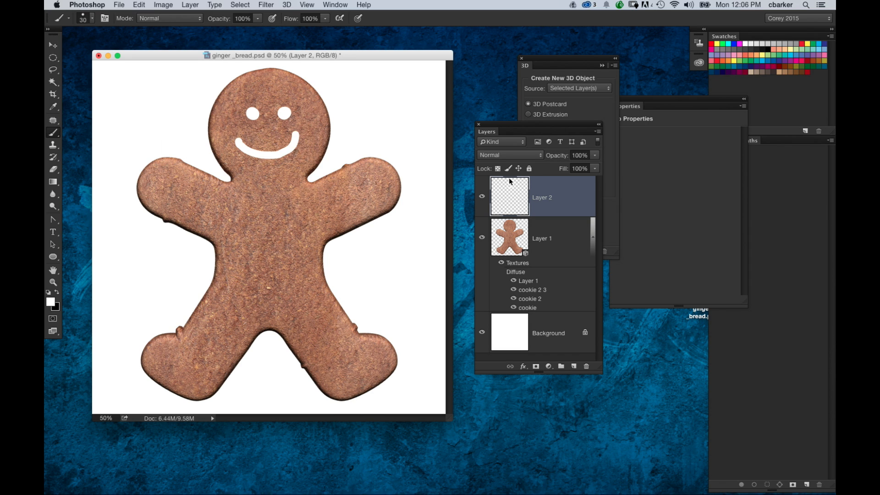
Give Layer 2 an Inner Bevel of 63% depth, 18 px size and 1 px soften, plus a drop shadow
{"action": "double_click", "coordinate": [581, 197]}
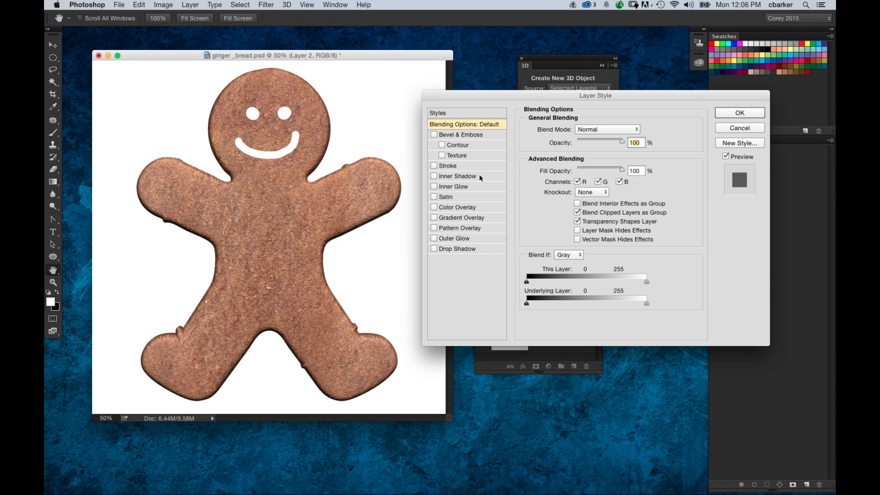
{"action": "left_click", "coordinate": [479, 134]}
{"action": "left_click_drag", "start_coordinate": [577, 176], "coordinate": [576, 157]}
{"action": "left_click_drag", "start_coordinate": [573, 188], "coordinate": [575, 190]}
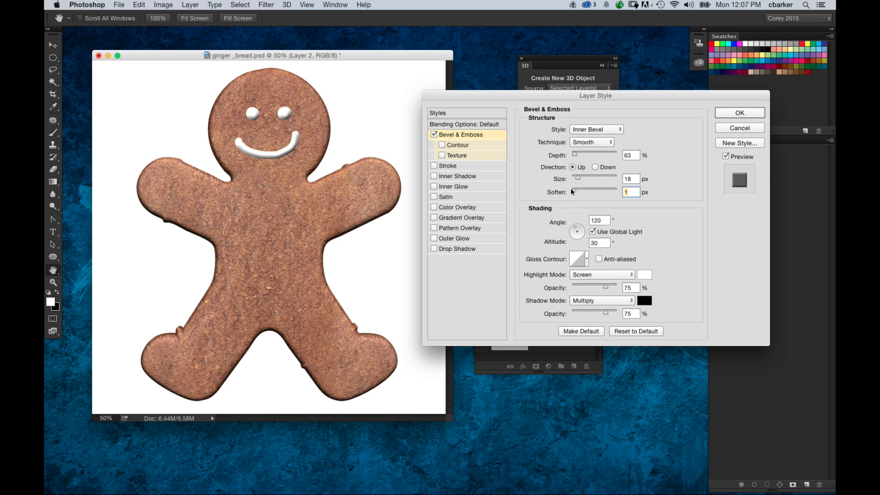
{"action": "left_click", "coordinate": [452, 248]}
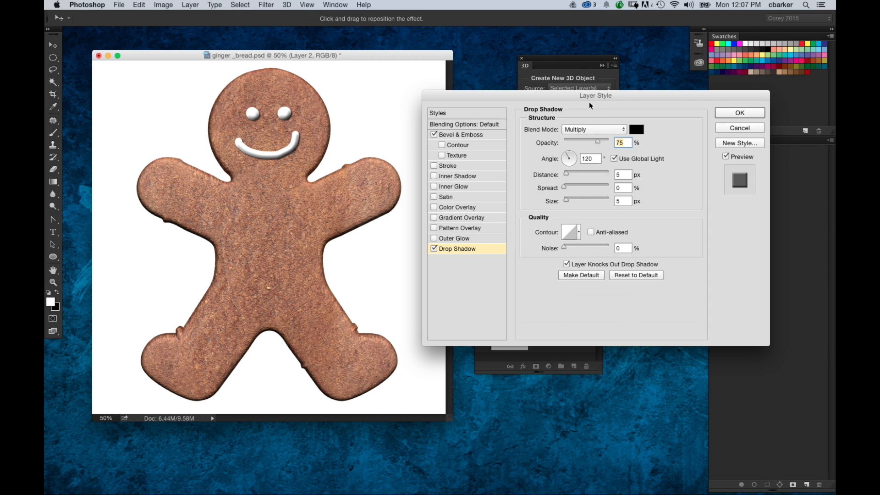
{"action": "left_click", "coordinate": [738, 114]}
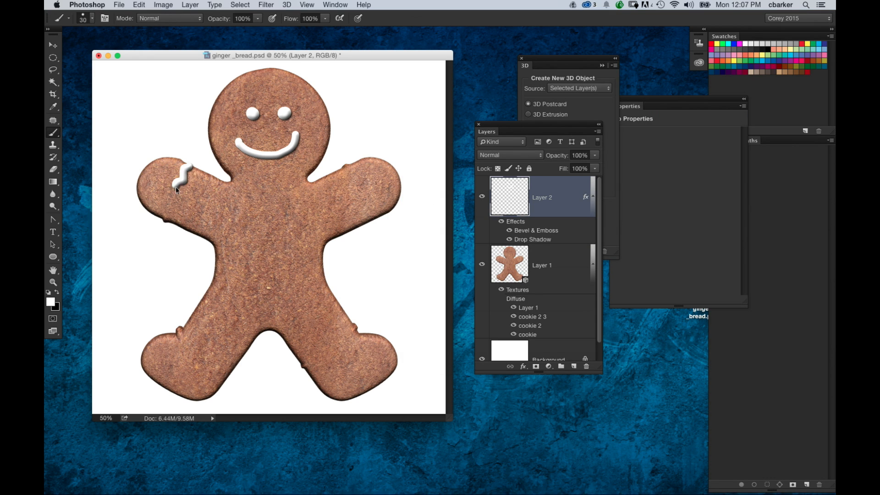
Paint wavy white icing bands across both wrists and both ankles of the cookie with a 30 px brush
{"action": "left_click_drag", "start_coordinate": [168, 211], "coordinate": [162, 216]}
{"action": "left_click_drag", "start_coordinate": [365, 207], "coordinate": [388, 217]}
{"action": "left_click_drag", "start_coordinate": [356, 327], "coordinate": [301, 366]}
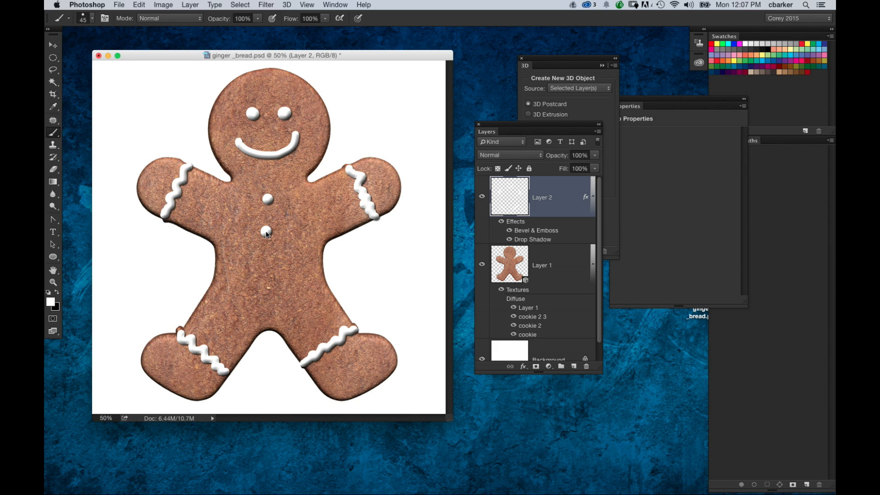
Try painting white icing buttons down the middle of the torso with a 45 px brush
{"action": "left_click", "coordinate": [267, 270]}
{"action": "key", "text": "super+alt+z"}
{"action": "key", "text": "super+alt+z"}
{"action": "key", "text": "super+alt+z"}
Paint three purple buttons down the middle of the torso with a 60 px brush
{"action": "left_click", "coordinate": [784, 60]}
{"action": "key", "text": "bracketright"}
{"action": "key", "text": "bracketright"}
{"action": "left_click", "coordinate": [268, 206]}
{"action": "left_click", "coordinate": [268, 234]}
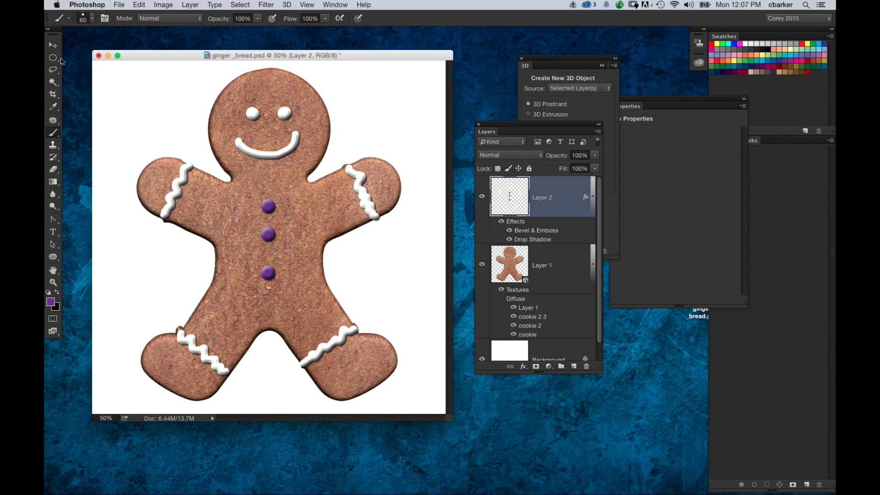
Try painting a wavy dark red scarf across the neck with a 60 px brush
{"action": "left_click", "coordinate": [53, 46]}
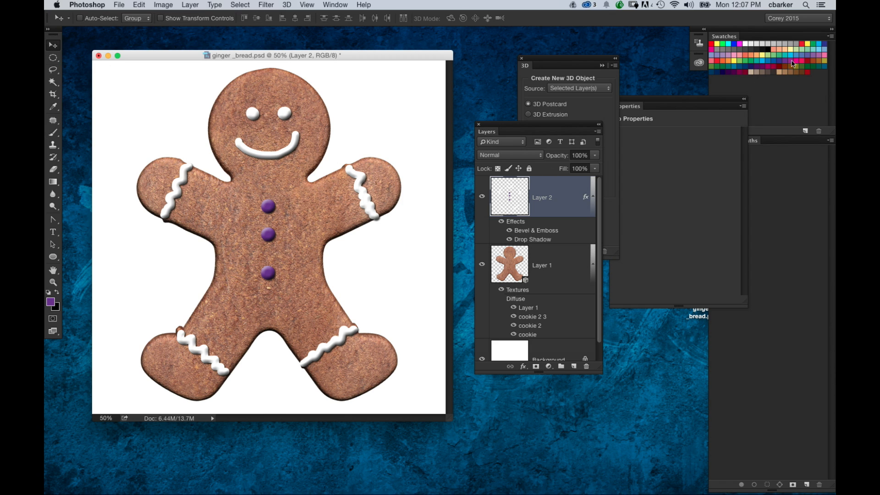
{"action": "double_click", "coordinate": [808, 61]}
{"action": "left_click", "coordinate": [527, 250]}
{"action": "left_click", "coordinate": [53, 132]}
{"action": "mouse_move", "coordinate": [231, 184]}
{"action": "left_mouse_down"}
{"action": "mouse_move", "coordinate": [247, 193]}
{"action": "mouse_move", "coordinate": [288, 187]}
{"action": "left_mouse_up"}
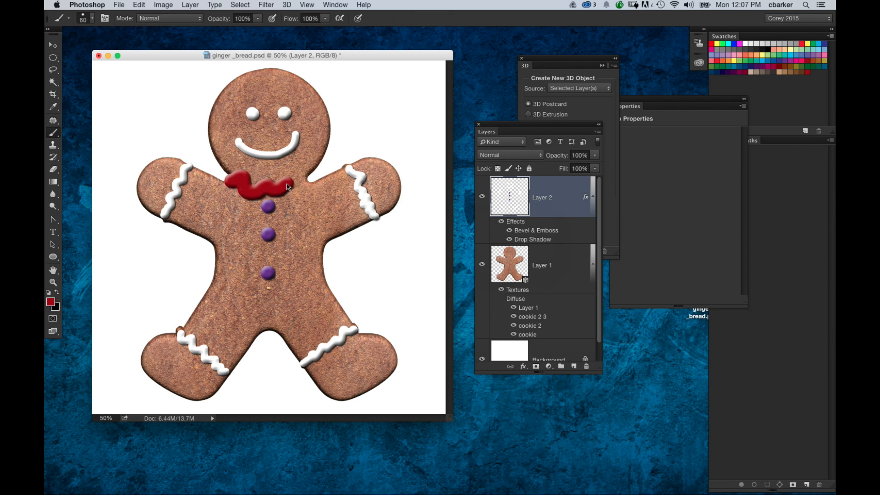
{"action": "key", "text": "super+z"}
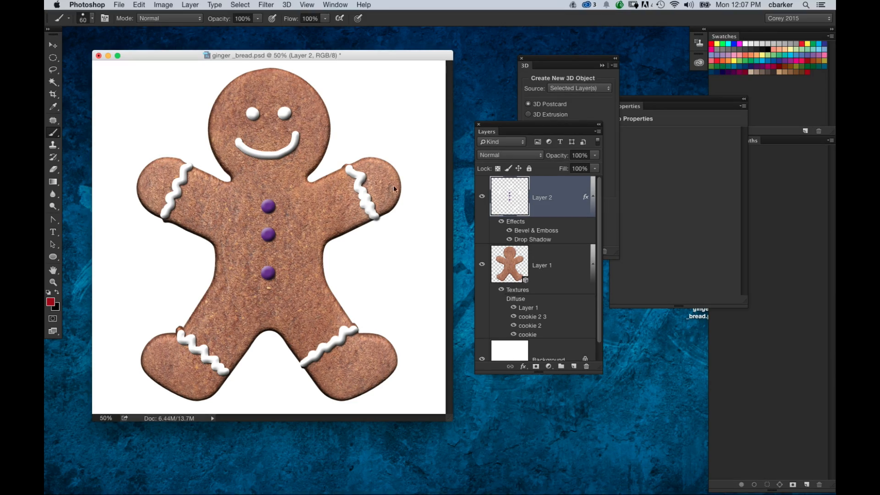
Compare the cookie with and without the icing on Layer 2, and select the 3D cookie layer
{"action": "left_click", "coordinate": [481, 196]}
{"action": "left_click", "coordinate": [481, 197]}
{"action": "left_click", "coordinate": [512, 265]}
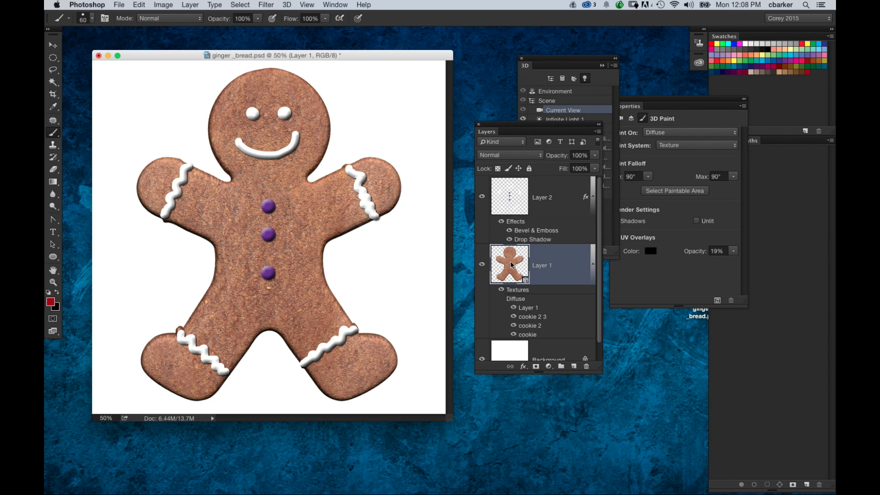
{"action": "left_click", "coordinate": [480, 199]}
{"action": "left_click", "coordinate": [481, 199]}
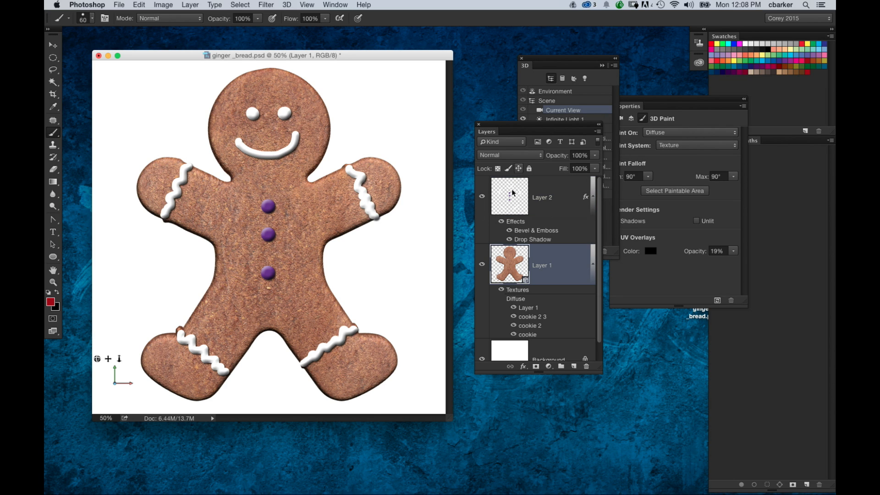
{"action": "left_click_drag", "start_coordinate": [422, 57], "coordinate": [431, 58]}
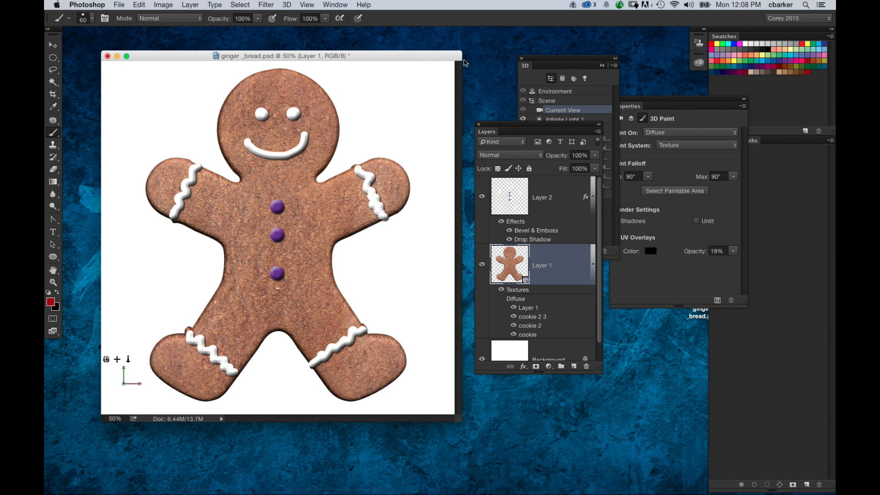
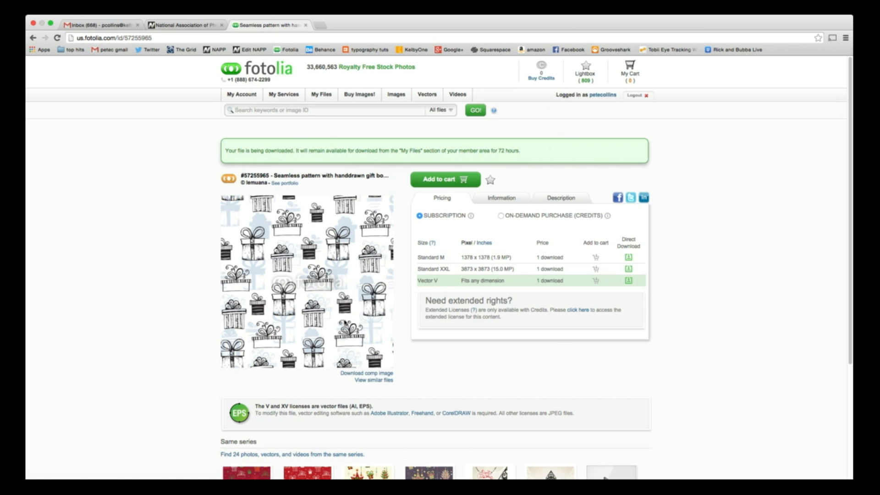
Switch to Adobe Bridge and open the Fotolia_57255965_Subscription_V folder on the Desktop
{"action": "mouse_move", "coordinate": [367, 478]}
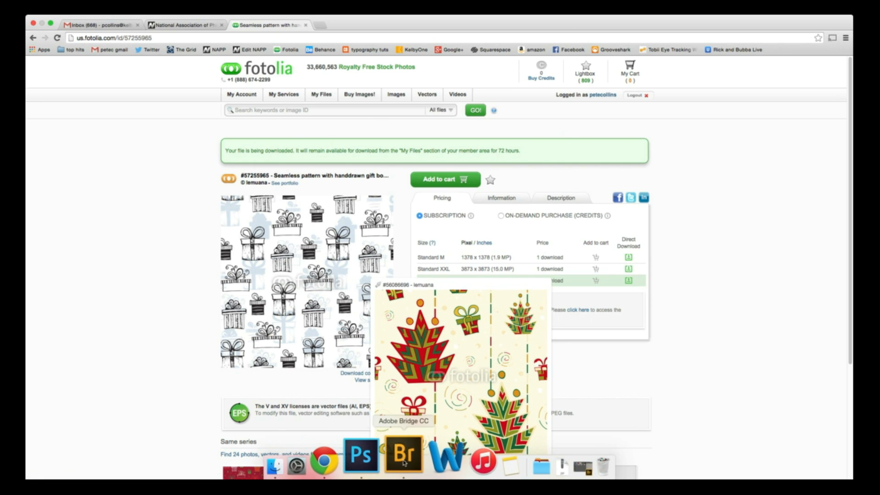
{"action": "left_click", "coordinate": [444, 460]}
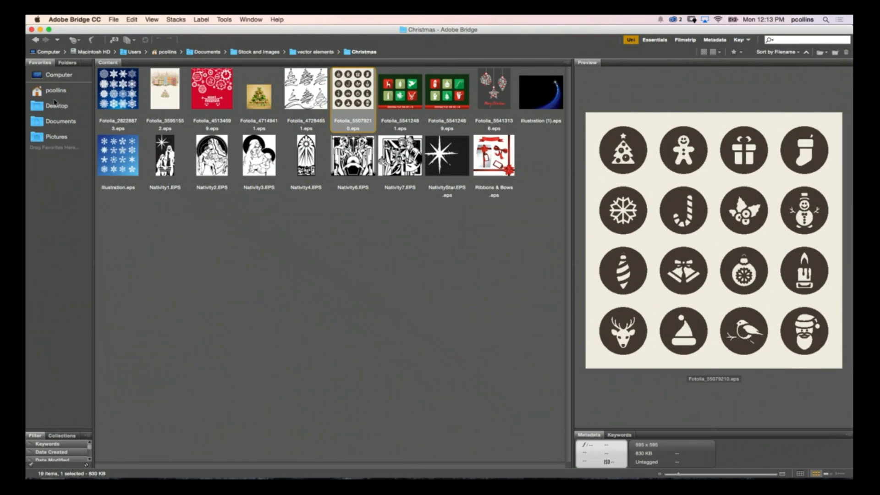
{"action": "left_click", "coordinate": [59, 109]}
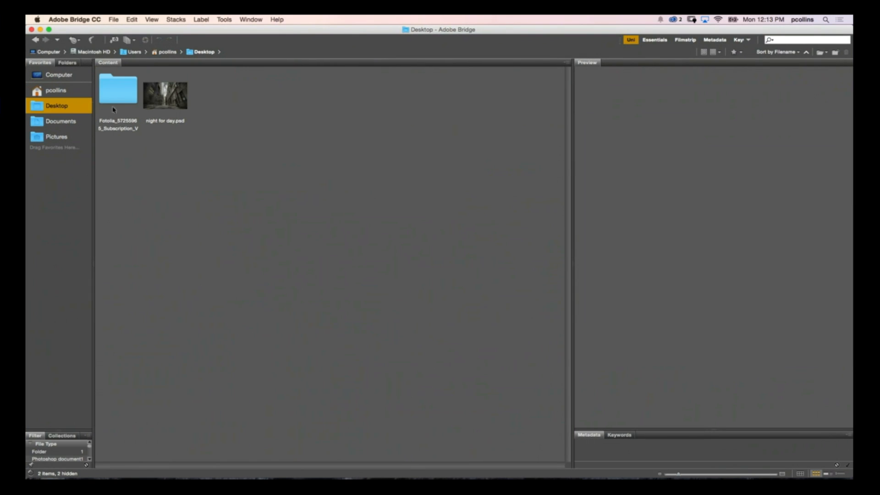
{"action": "double_click", "coordinate": [125, 106]}
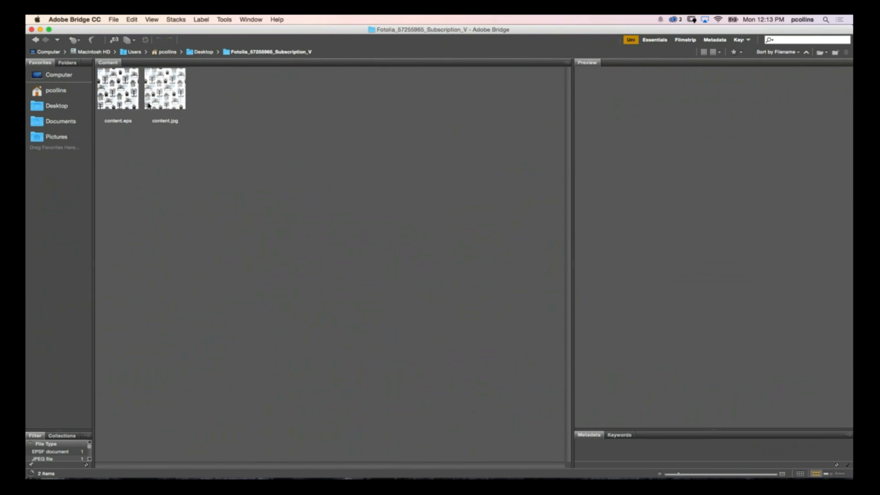
Preview content.jpg, then open content.eps in Illustrator and accept the software license agreement
{"action": "left_click", "coordinate": [175, 104]}
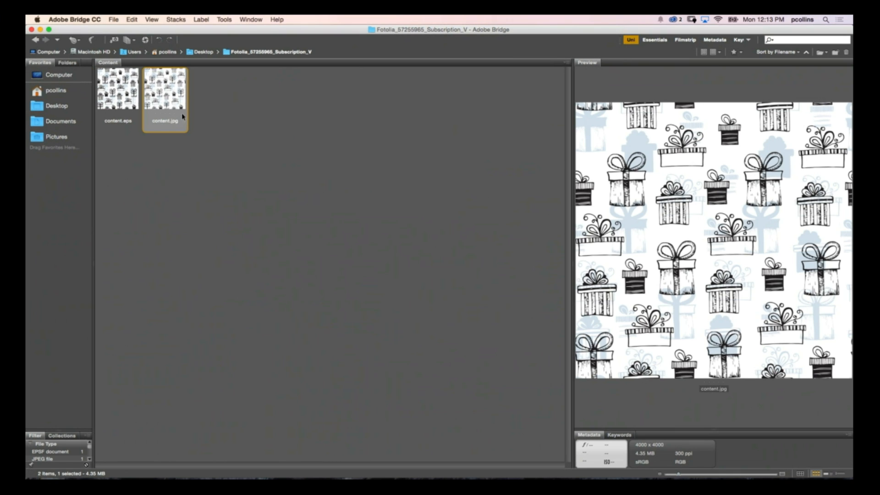
{"action": "left_click", "coordinate": [124, 97]}
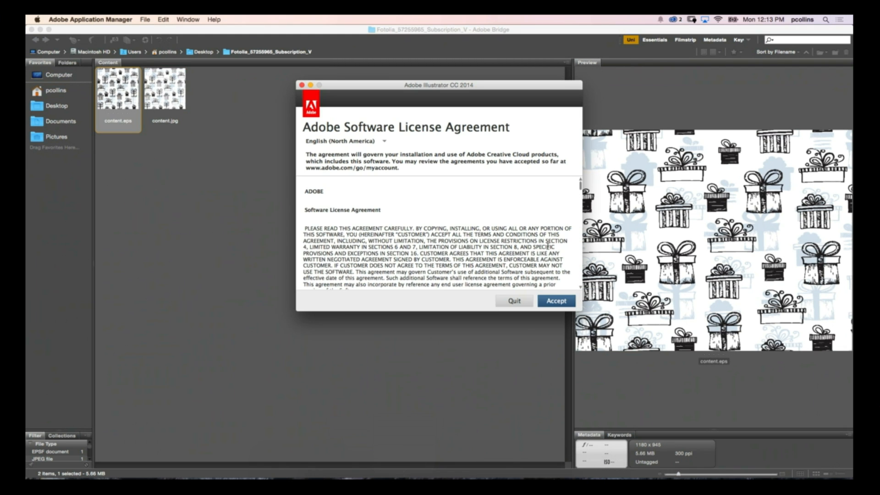
{"action": "left_click", "coordinate": [560, 301]}
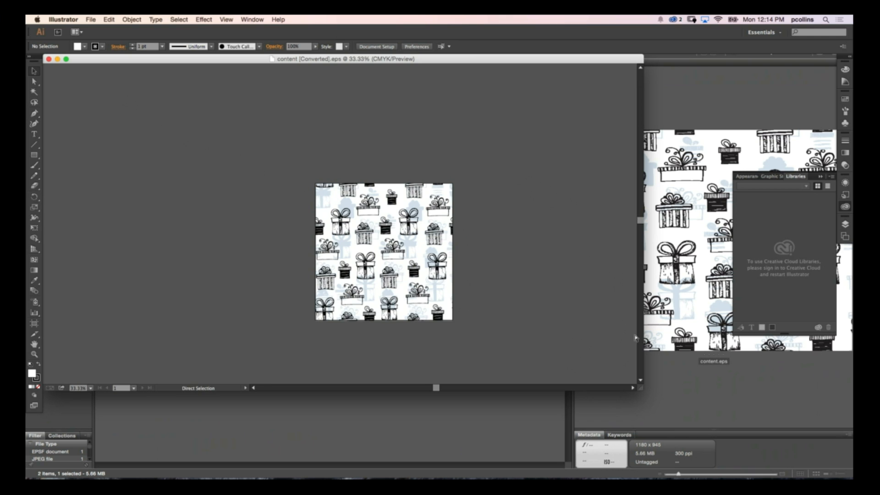
Enlarge the pattern document window and isolate the pattern's group for editing its individual gifts
{"action": "key", "text": "super+equal"}
{"action": "key", "text": "super+equal"}
{"action": "left_click_drag", "start_coordinate": [641, 390], "coordinate": [704, 454]}
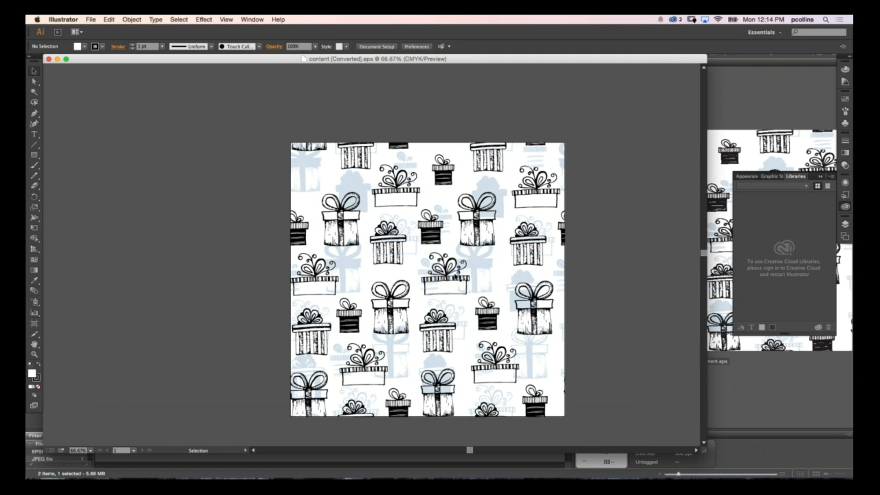
{"action": "left_click", "coordinate": [480, 234]}
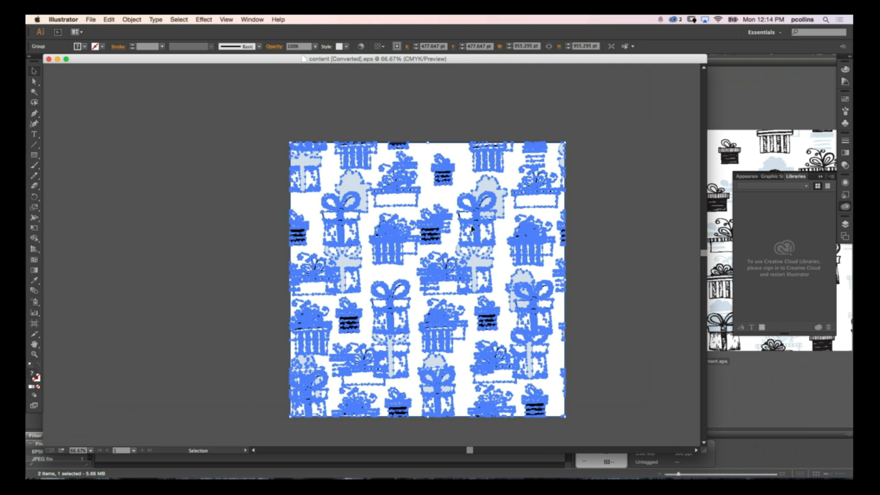
{"action": "double_click", "coordinate": [475, 229]}
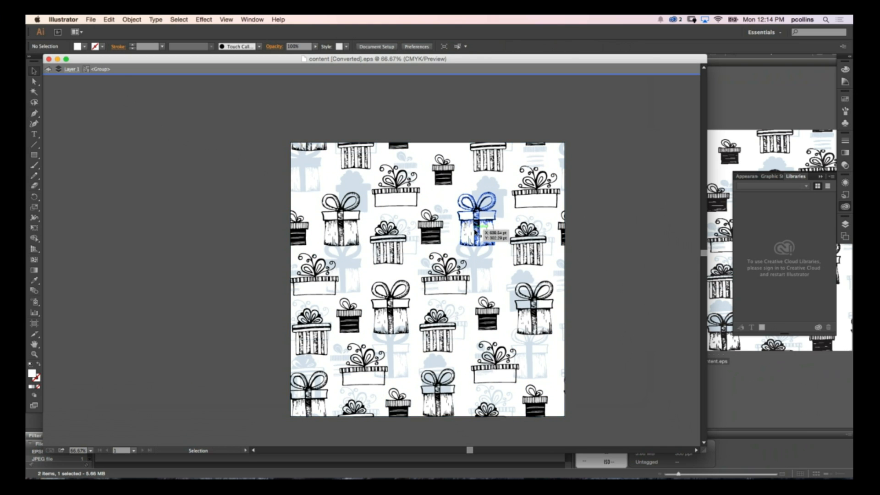
Try releasing the compound path of the tall bow-tied gift in the upper right of the pattern
{"action": "left_click", "coordinate": [476, 232]}
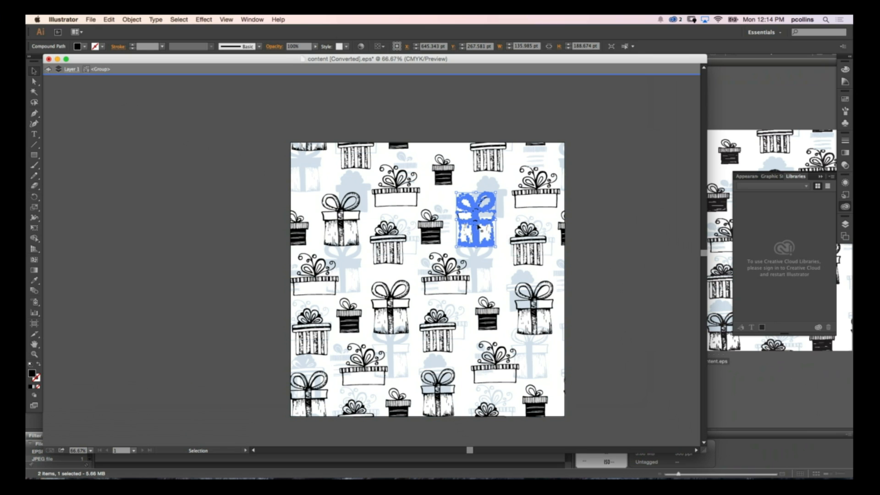
{"action": "right_click", "coordinate": [479, 228]}
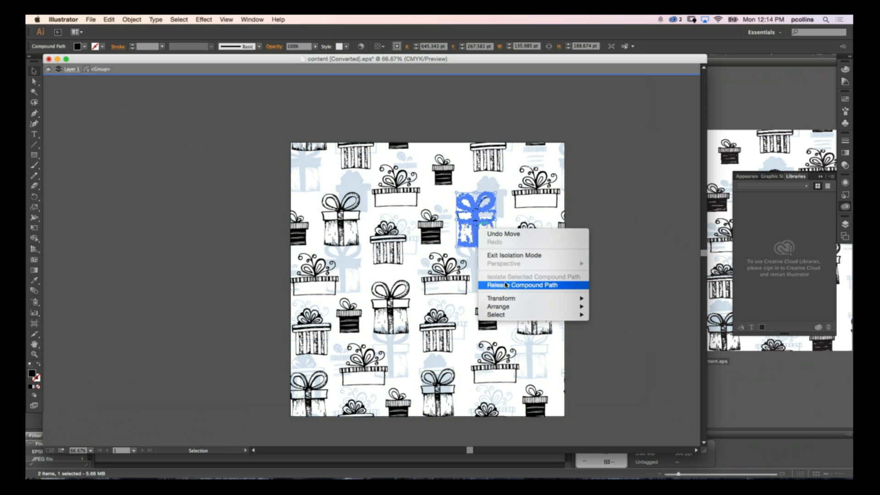
{"action": "left_click", "coordinate": [504, 284]}
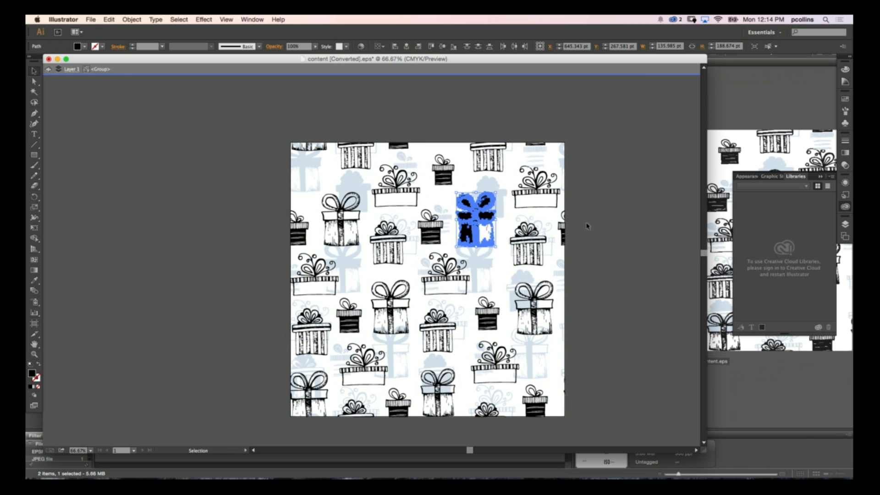
Move the bow-tied gift off the artboard and transfer it into the blank Untitled-2 document in Photoshop
{"action": "left_click", "coordinate": [573, 228]}
{"action": "left_click_drag", "start_coordinate": [477, 230], "coordinate": [625, 231]}
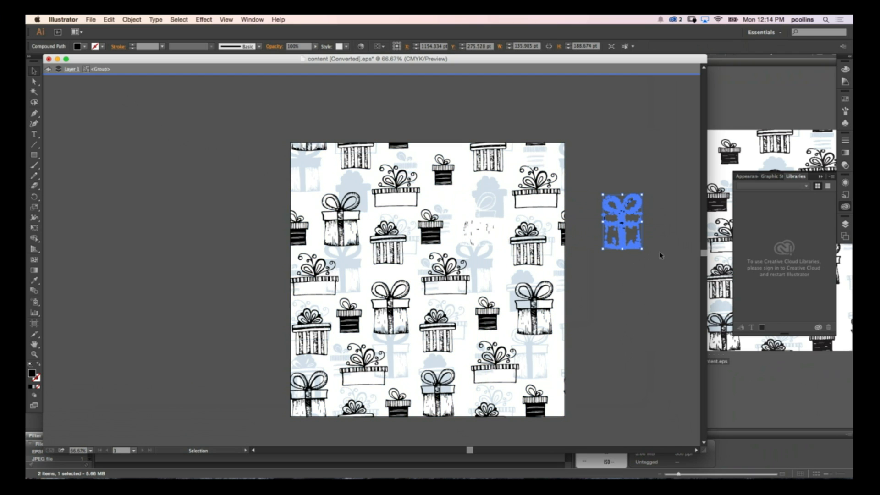
{"action": "left_click", "coordinate": [736, 384]}
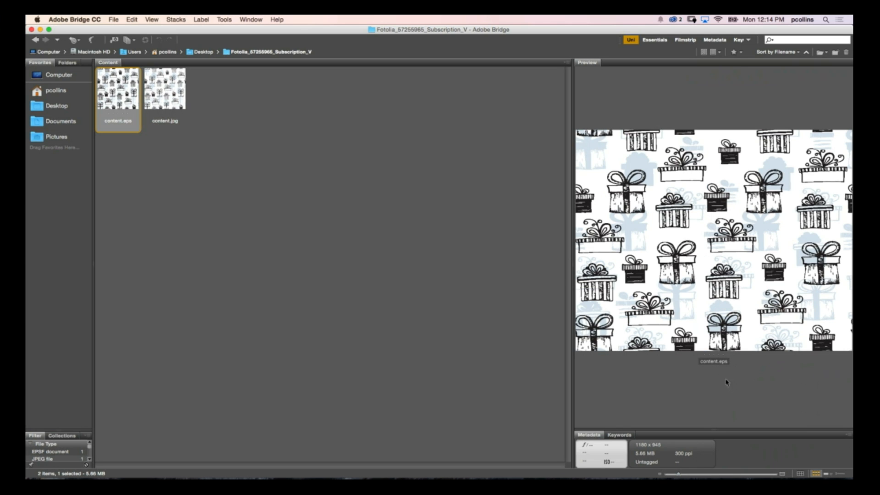
{"action": "left_click", "coordinate": [49, 30]}
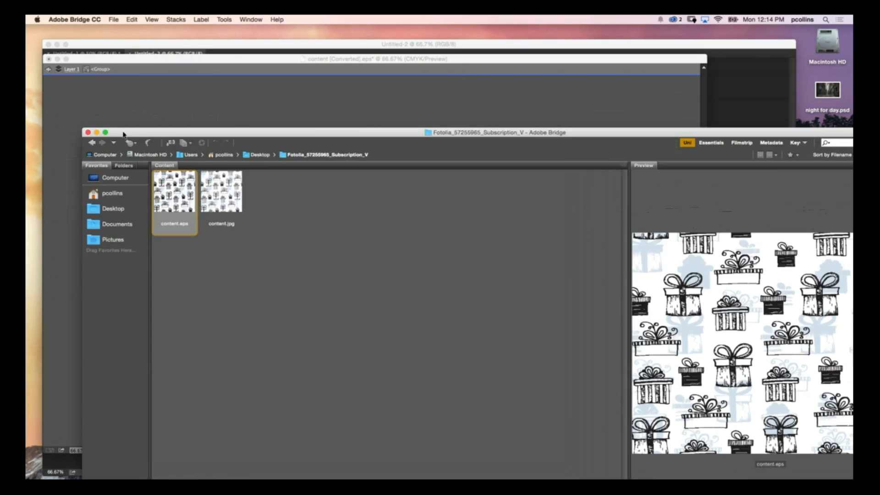
{"action": "left_click", "coordinate": [260, 53]}
{"action": "left_click_drag", "start_coordinate": [265, 59], "coordinate": [159, 203]}
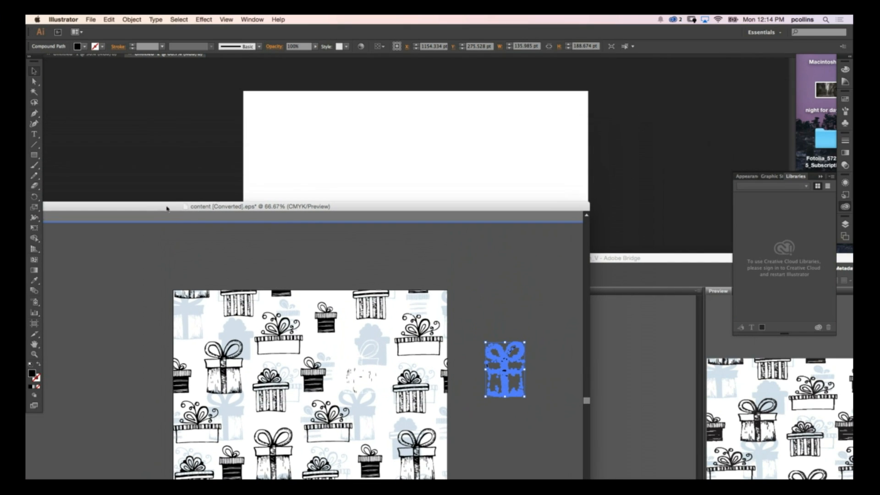
{"action": "left_click_drag", "start_coordinate": [511, 381], "coordinate": [415, 280]}
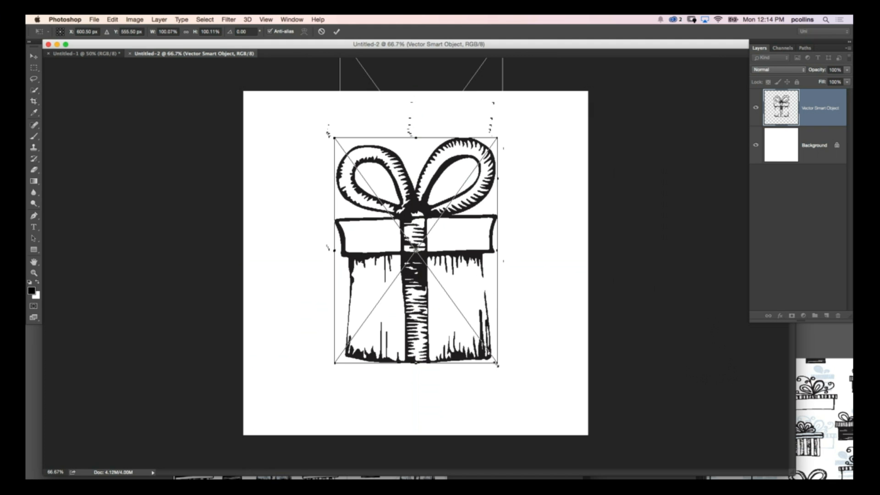
Scale the placed gift down to about a third of the canvas width and commit the placement
{"action": "left_click_drag", "start_coordinate": [498, 365], "coordinate": [457, 274]}
{"action": "left_click_drag", "start_coordinate": [458, 308], "coordinate": [442, 274]}
{"action": "left_click_drag", "start_coordinate": [426, 235], "coordinate": [467, 258]}
{"action": "key", "text": "Return"}
Activate the Brush tool, duplicate the Vector Smart Object layer and hide the original
{"action": "key", "text": "b"}
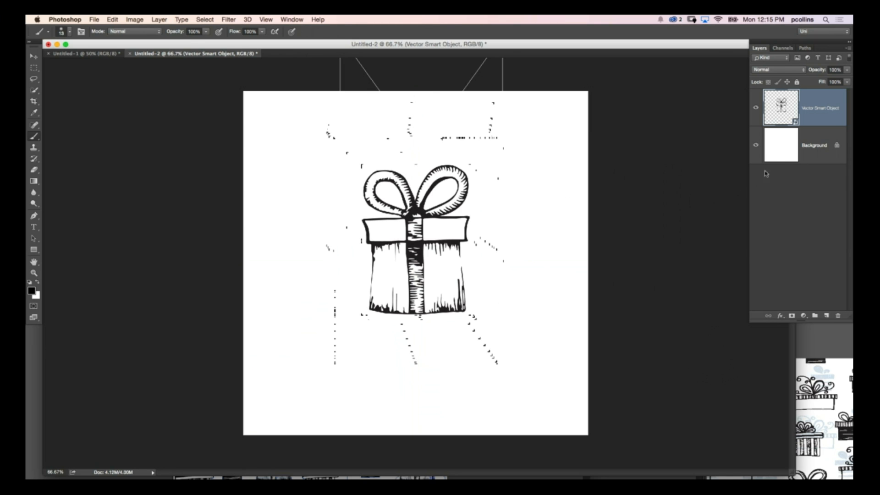
{"action": "left_click_drag", "start_coordinate": [820, 104], "coordinate": [826, 315]}
{"action": "left_click", "coordinate": [755, 145]}
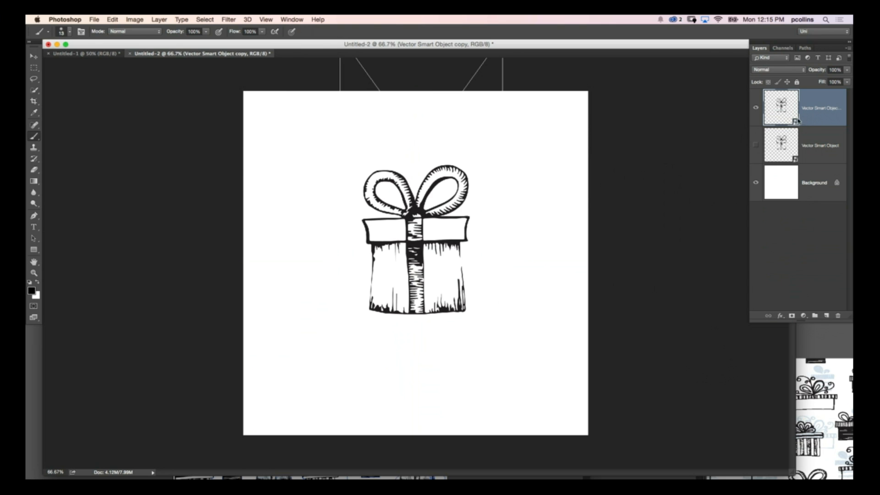
Rasterize the duplicated Vector Smart Object layer and show the rulers
{"action": "right_click", "coordinate": [810, 118]}
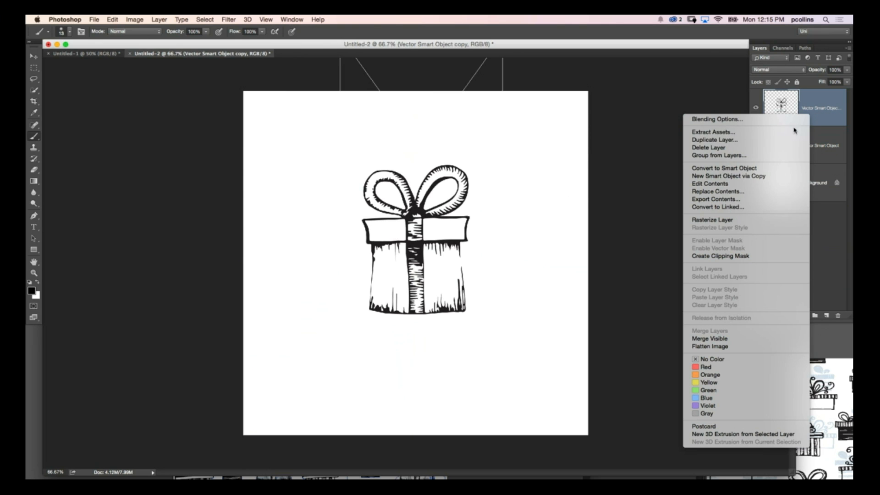
{"action": "left_click", "coordinate": [742, 220]}
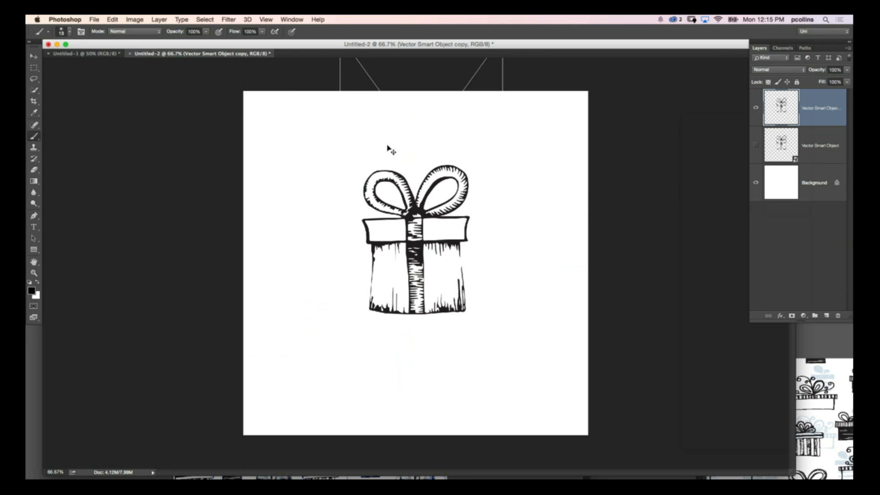
{"action": "key", "text": "super+r"}
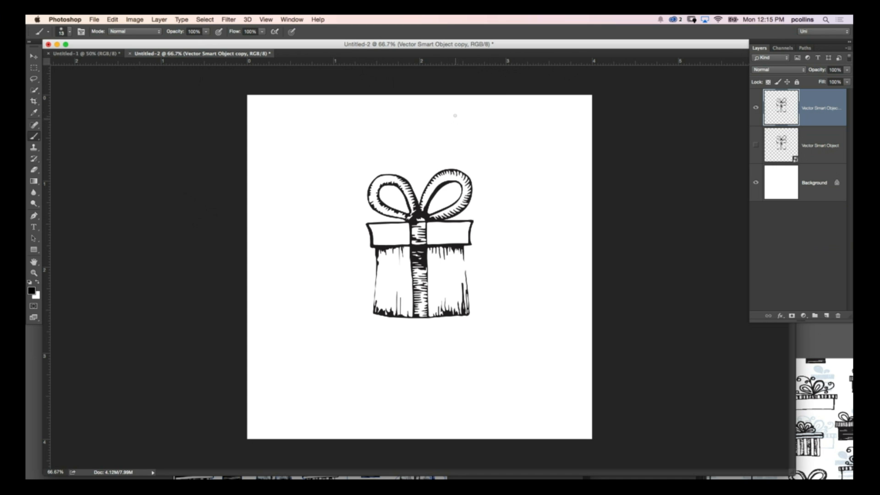
Check the document's pixel dimensions without resizing it and switch the ruler units to pixels
{"action": "left_click", "coordinate": [135, 19]}
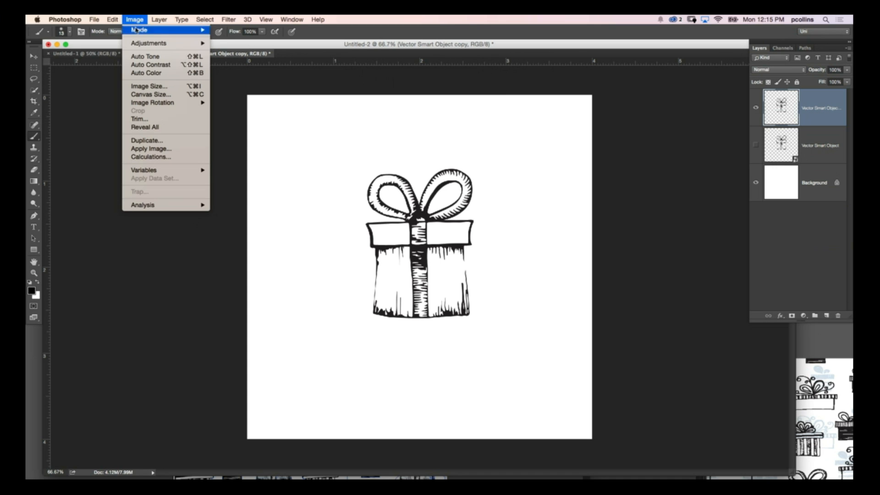
{"action": "left_click", "coordinate": [151, 87]}
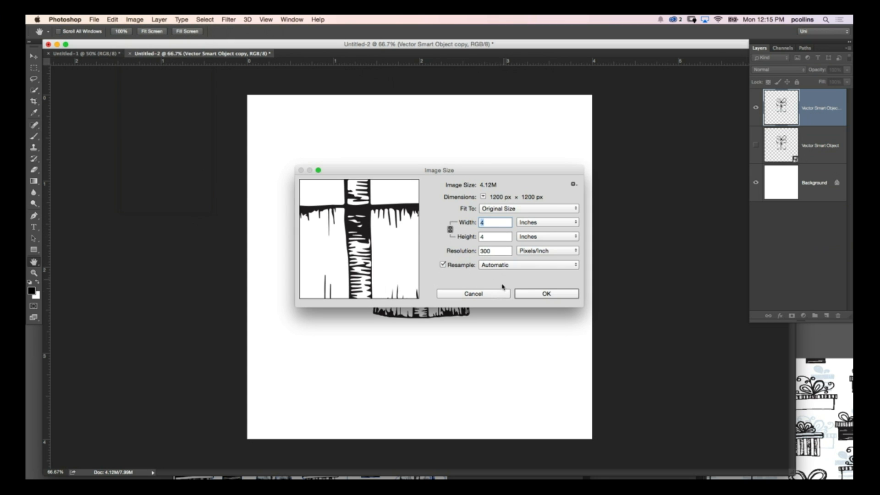
{"action": "left_click", "coordinate": [488, 294]}
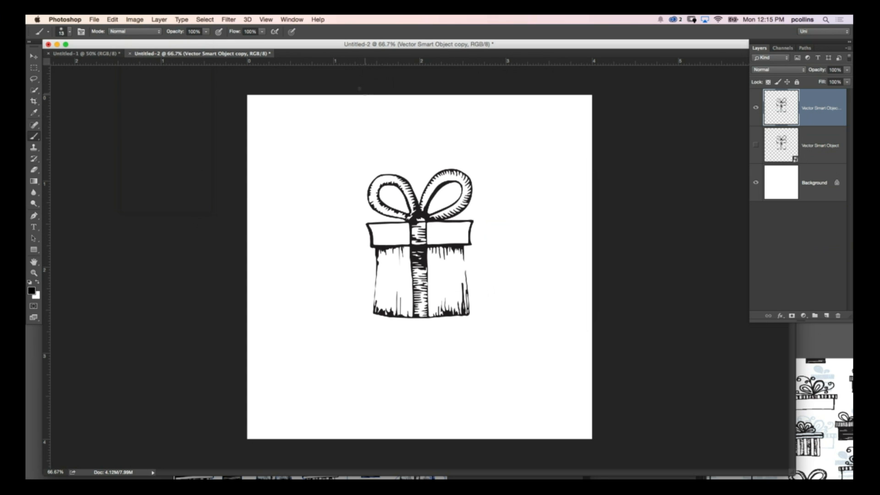
{"action": "right_click", "coordinate": [395, 60]}
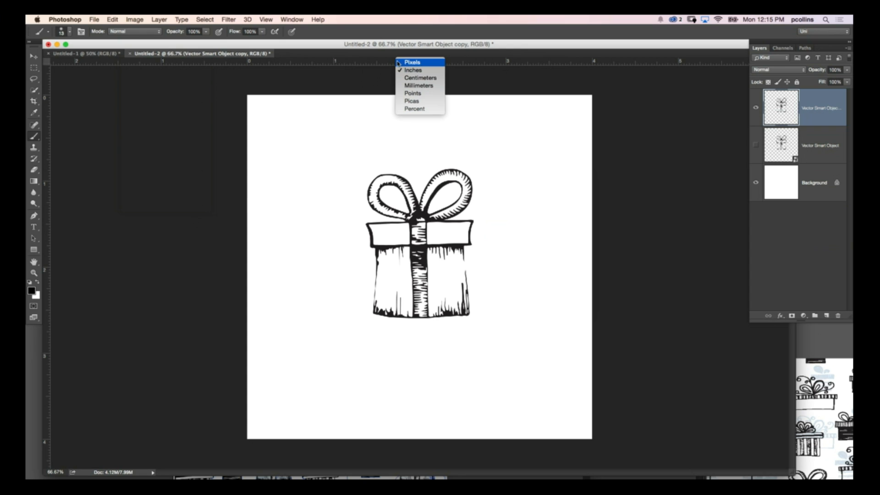
{"action": "left_click", "coordinate": [413, 63]}
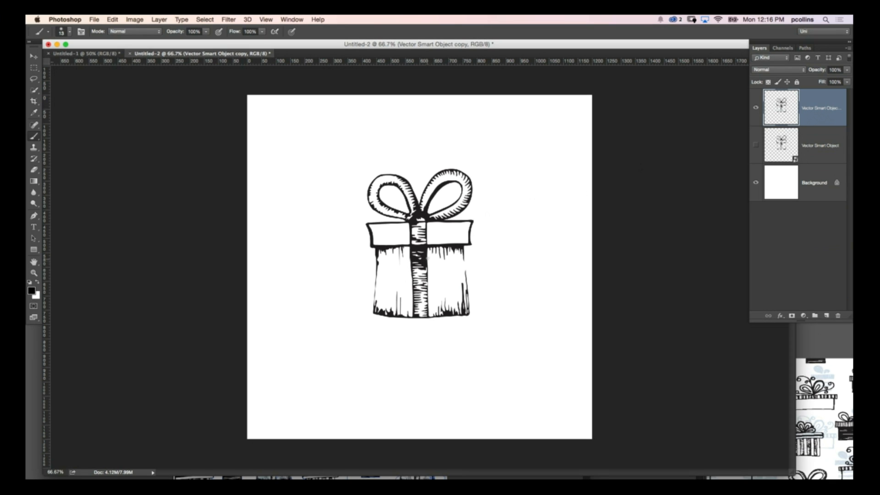
Move the rasterized gift slightly down on the canvas and duplicate its layer
{"action": "key", "text": "v"}
{"action": "left_click_drag", "start_coordinate": [435, 243], "coordinate": [436, 252]}
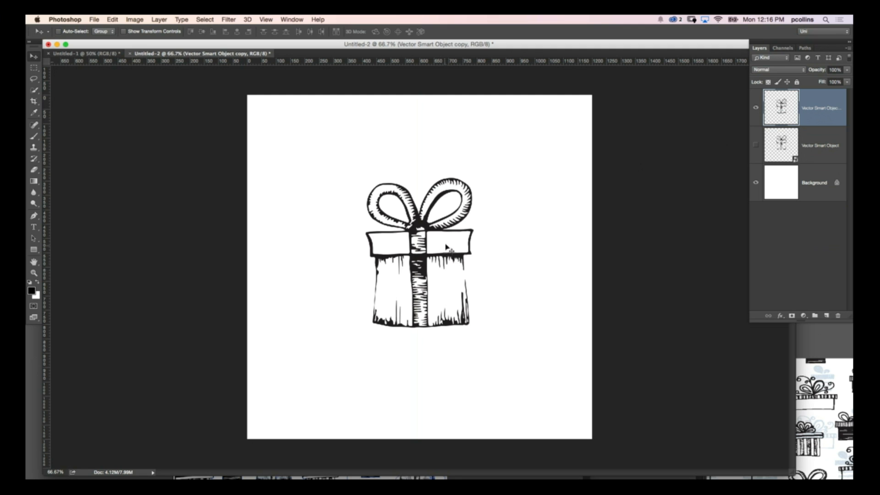
{"action": "key", "text": "super"}
{"action": "left_click", "coordinate": [515, 203], "text": "alt"}
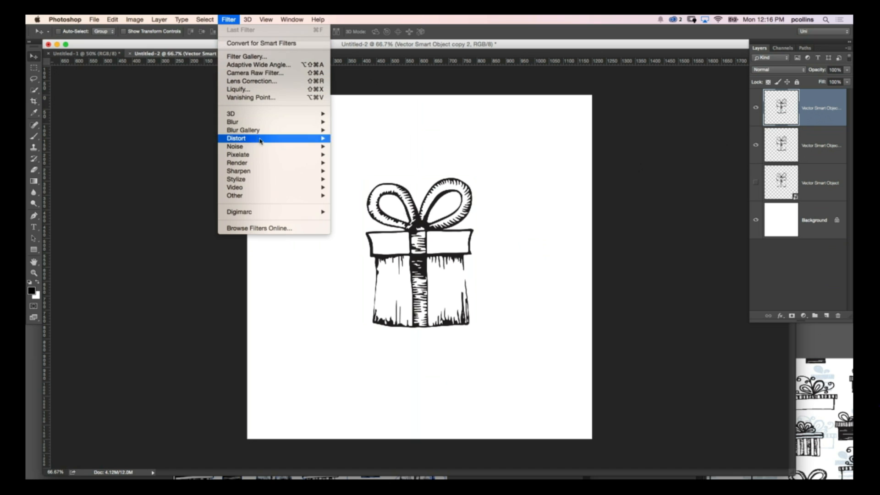
Offset the duplicated gift layer by 600 pixels right and 600 pixels down, with undefined areas set to Wrap Around
{"action": "mouse_move", "coordinate": [268, 197]}
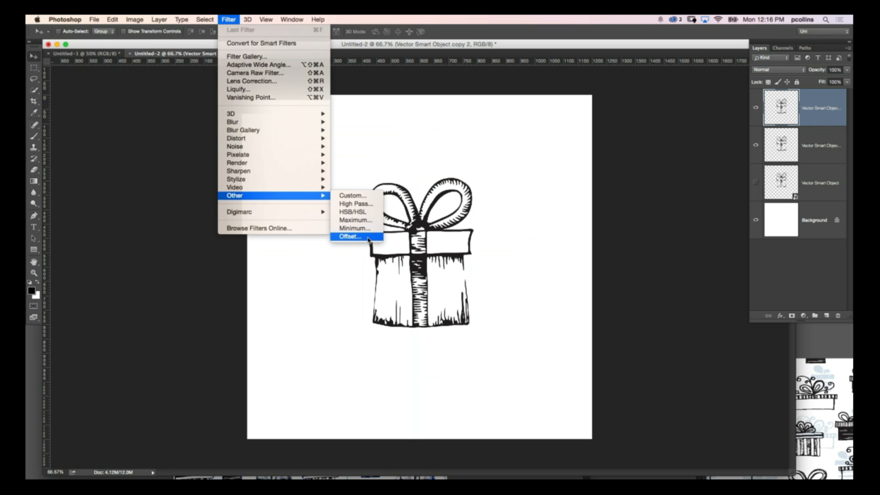
{"action": "left_click", "coordinate": [349, 237]}
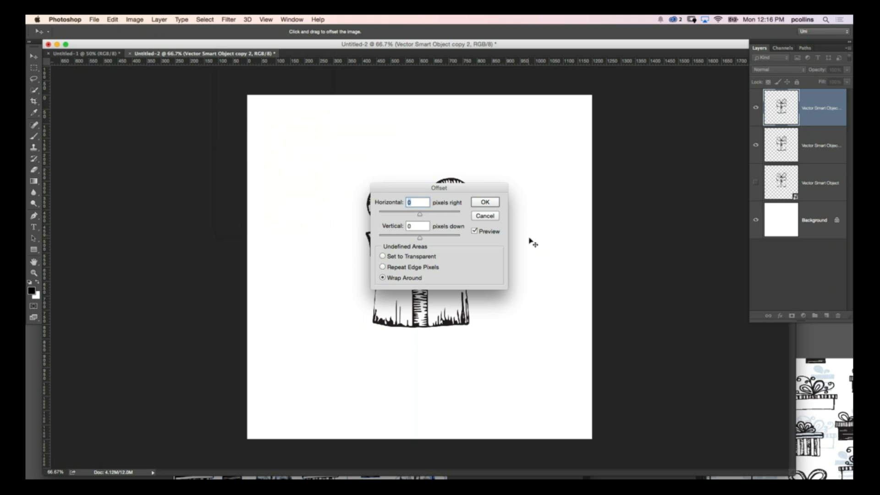
{"action": "left_click_drag", "start_coordinate": [458, 192], "coordinate": [704, 122]}
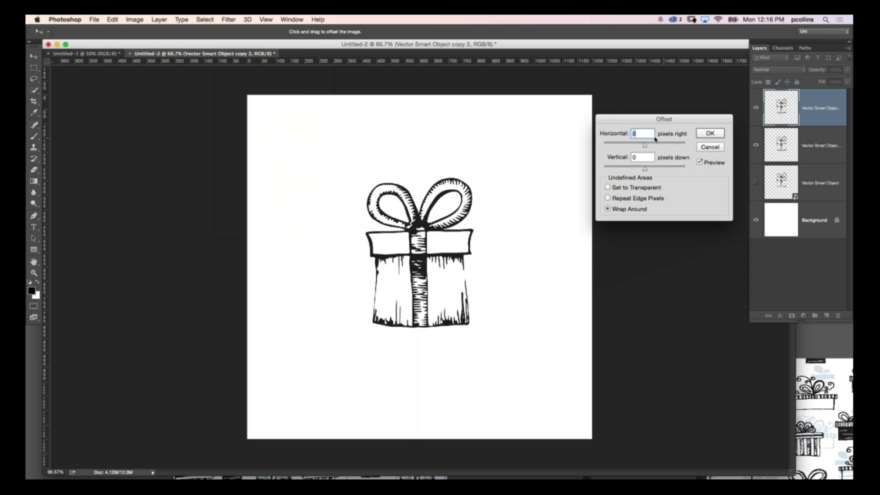
{"action": "type", "text": "600"}
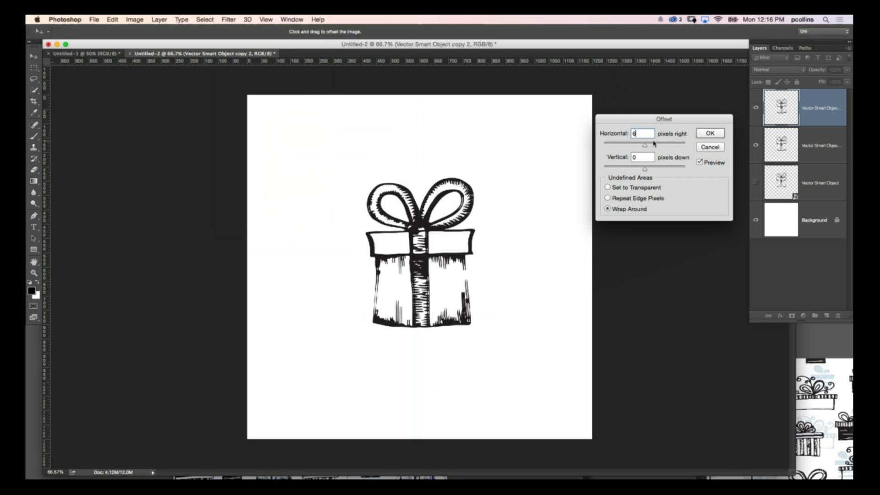
{"action": "double_click", "coordinate": [635, 158]}
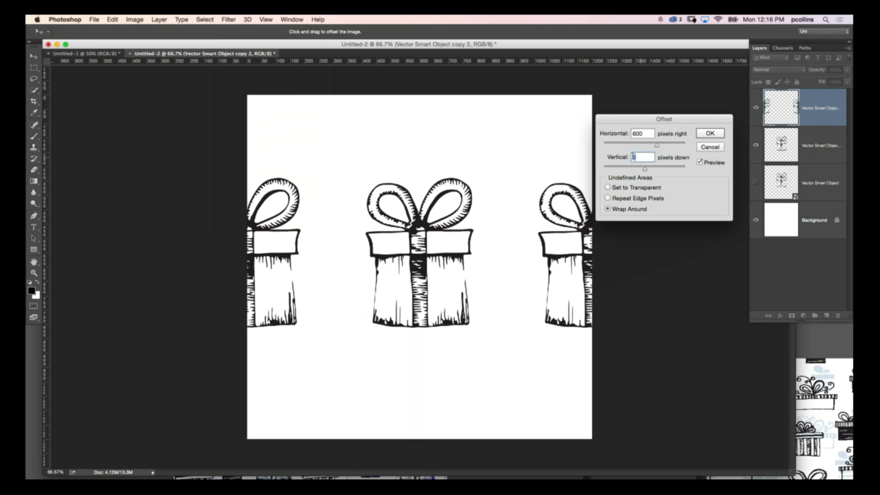
{"action": "type", "text": "600"}
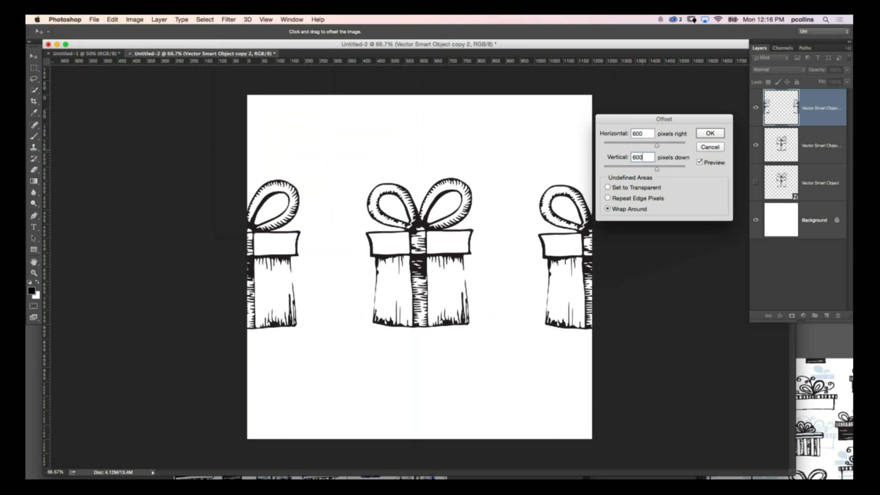
{"action": "left_click", "coordinate": [718, 132]}
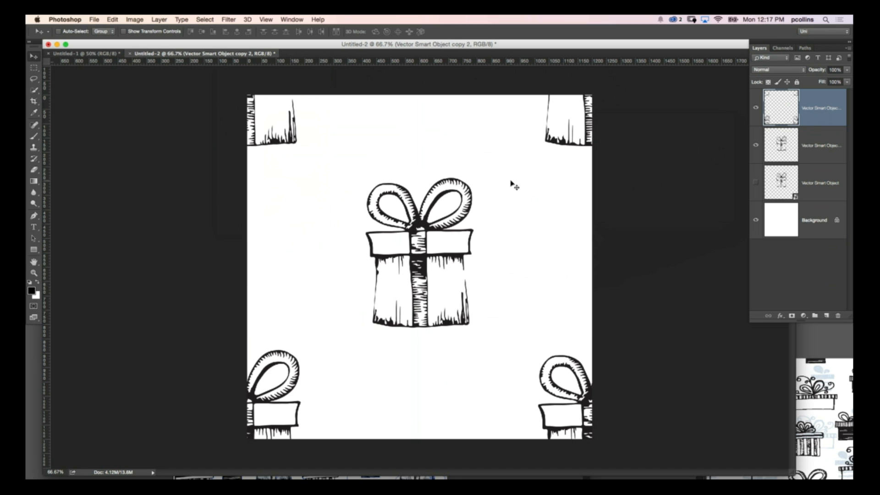
Define the tiled gift artwork as a pattern named Pattern 1
{"action": "left_click", "coordinate": [112, 19]}
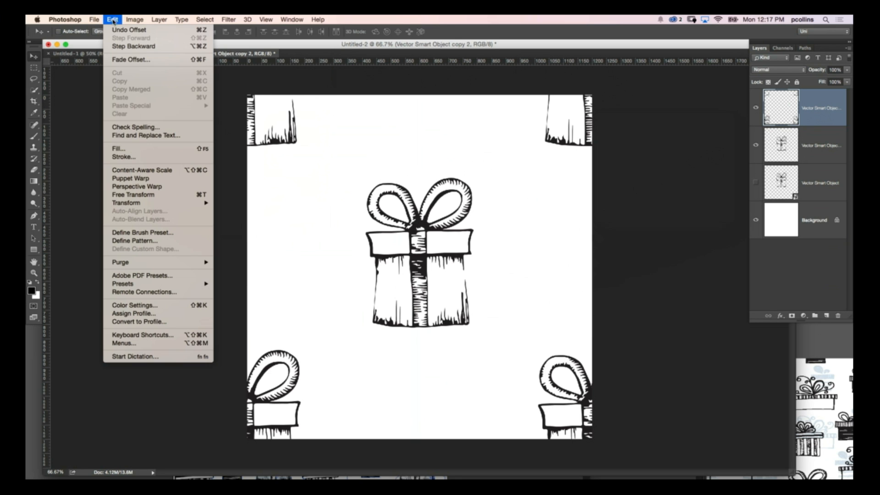
{"action": "left_click", "coordinate": [149, 242]}
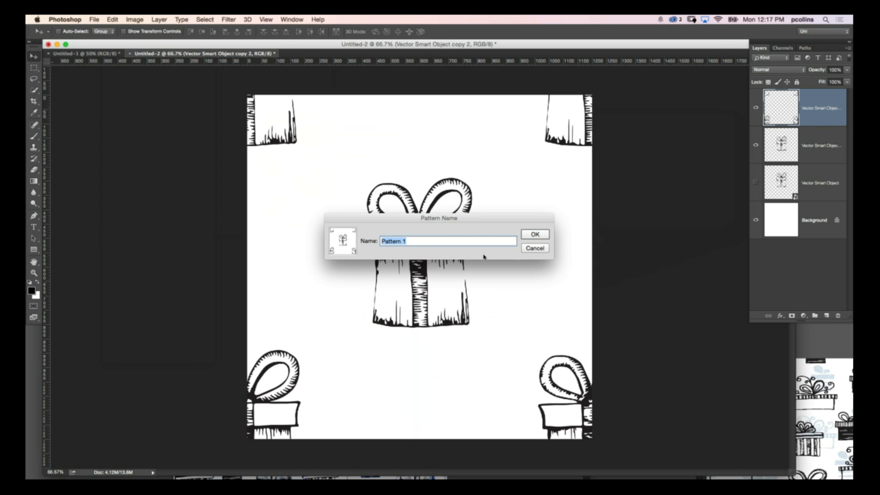
{"action": "left_click", "coordinate": [535, 234]}
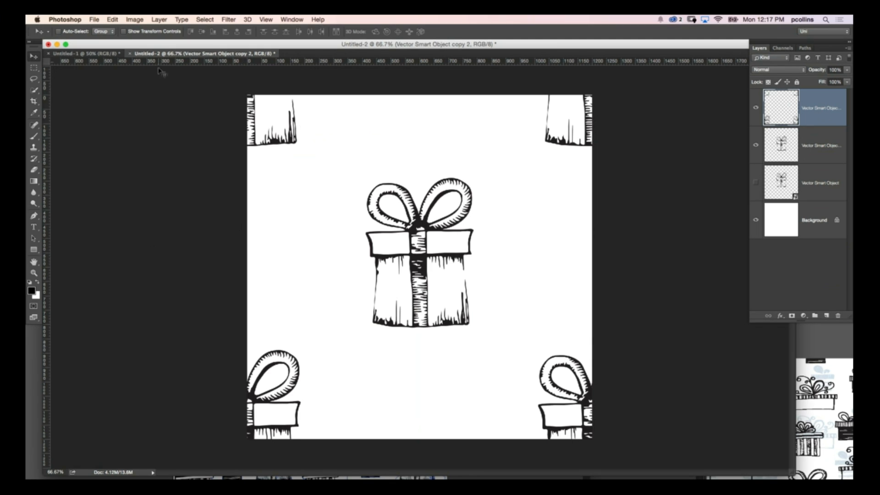
In the Untitled-1 document, add a white-filled layer and give it a Pattern Overlay using the gift pattern
{"action": "left_click", "coordinate": [103, 55]}
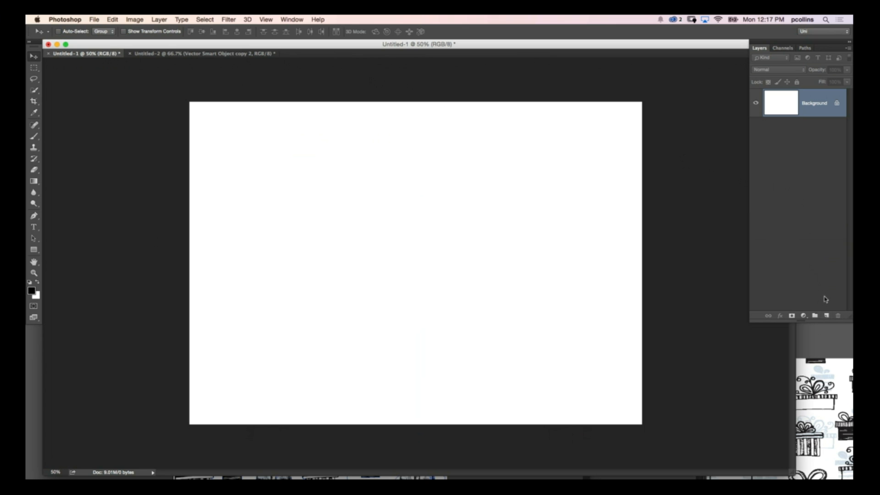
{"action": "key", "text": "alt+shift+super+n"}
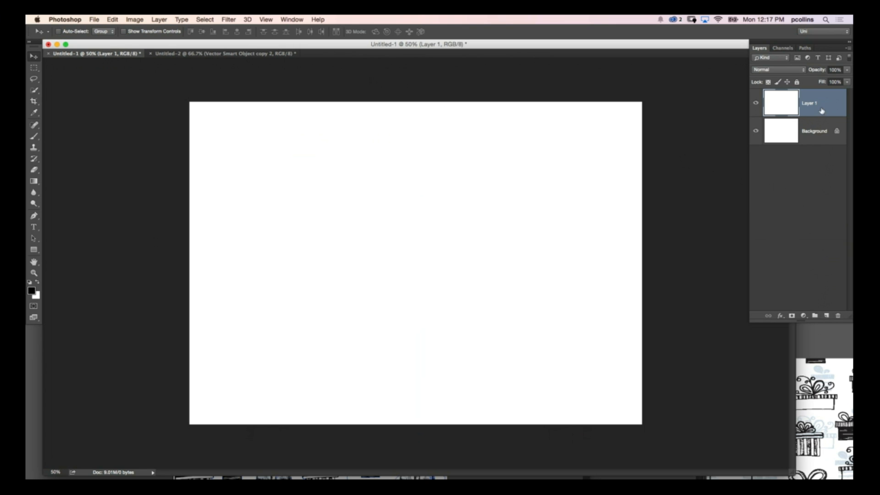
{"action": "double_click", "coordinate": [820, 107]}
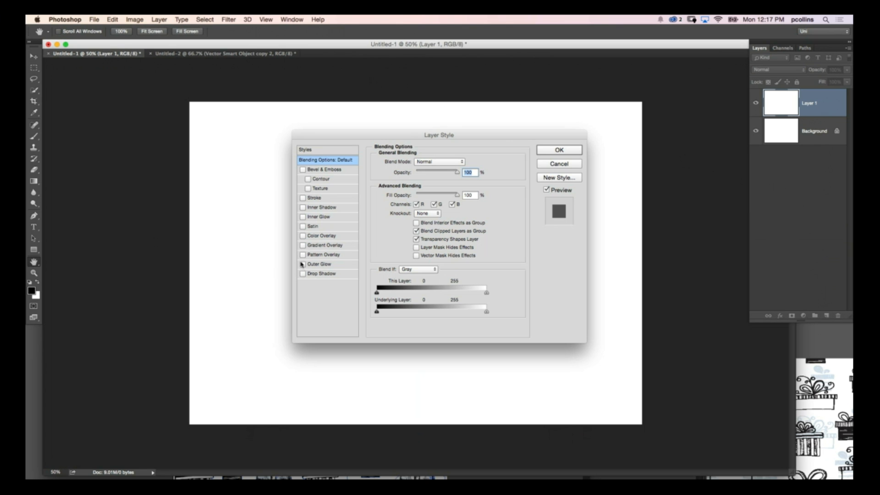
{"action": "left_click", "coordinate": [303, 255]}
{"action": "left_click", "coordinate": [322, 255]}
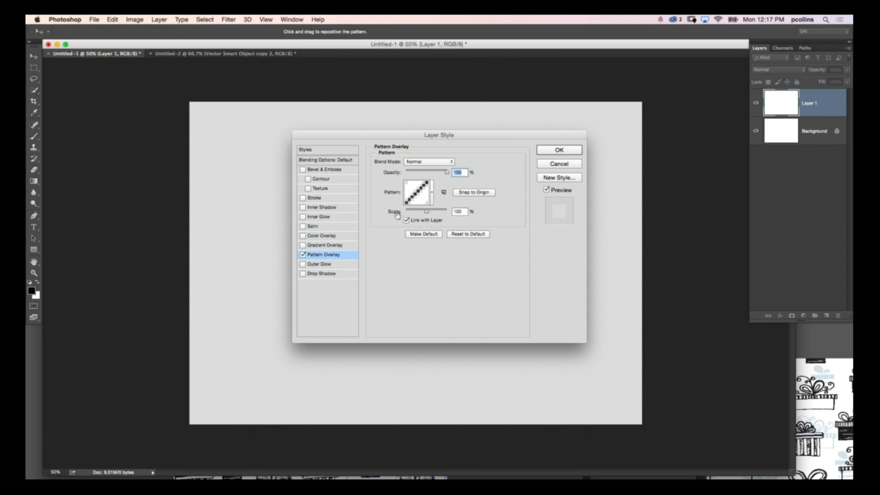
{"action": "left_click", "coordinate": [432, 199]}
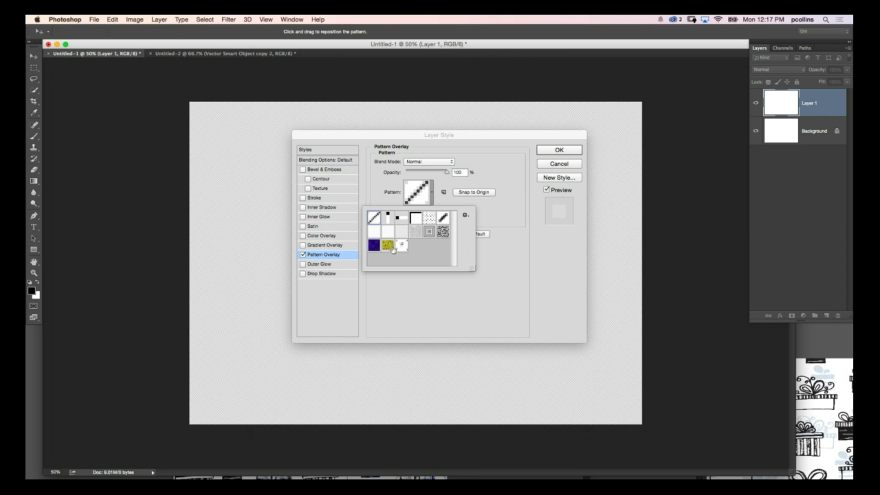
{"action": "left_click", "coordinate": [402, 246]}
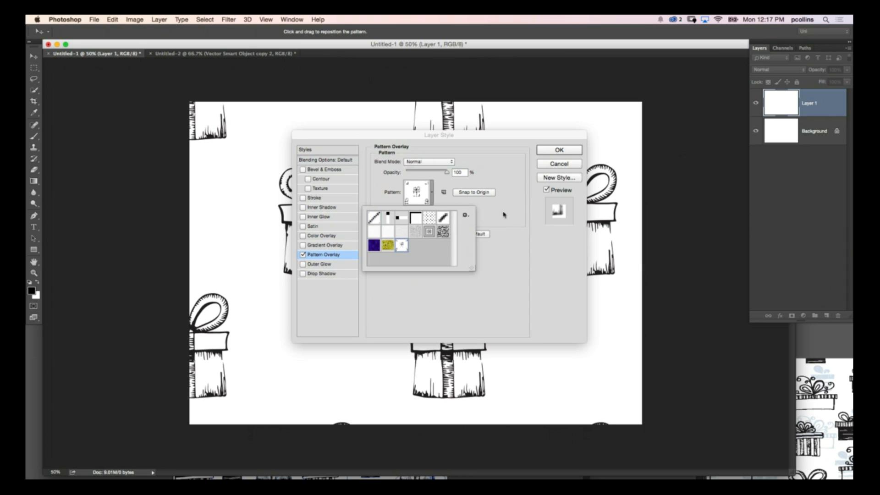
{"action": "left_click", "coordinate": [501, 216]}
Scale the gift Pattern Overlay to 25% and apply the layer style
{"action": "left_click_drag", "start_coordinate": [486, 138], "coordinate": [796, 112]}
{"action": "left_click_drag", "start_coordinate": [736, 184], "coordinate": [723, 187]}
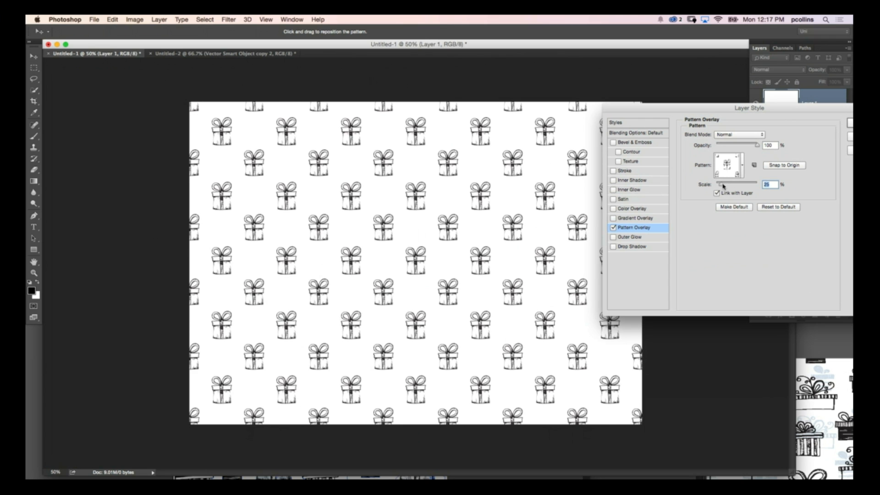
{"action": "left_click_drag", "start_coordinate": [779, 117], "coordinate": [709, 138]}
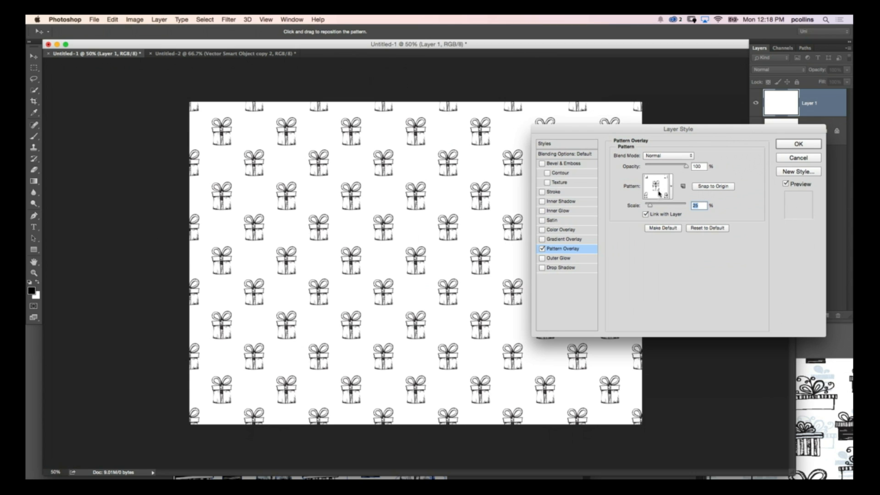
{"action": "left_click", "coordinate": [804, 147]}
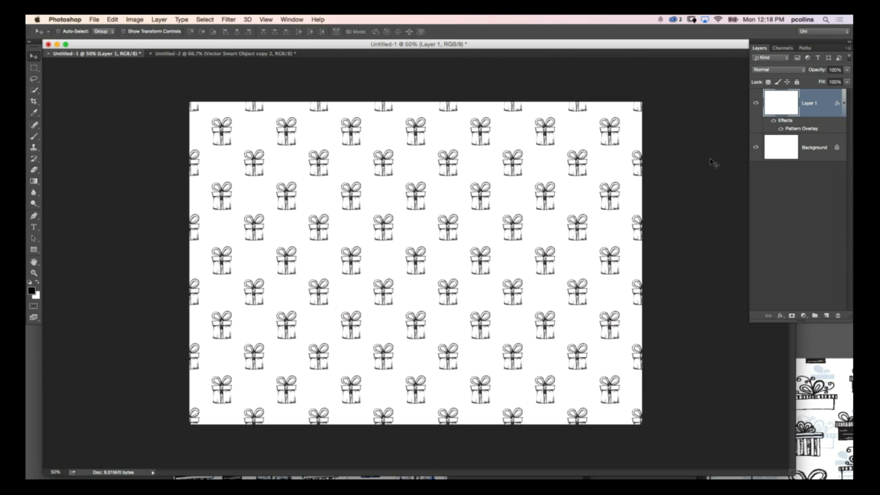
Reopen Layer 1's Pattern Overlay and set the gift pattern's scale to 33%
{"action": "double_click", "coordinate": [810, 129]}
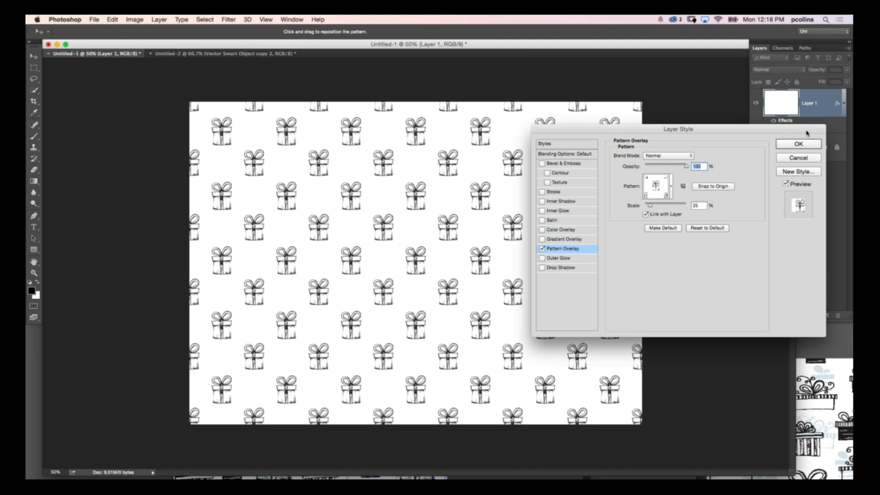
{"action": "left_click", "coordinate": [426, 239]}
{"action": "mouse_move", "coordinate": [650, 205]}
{"action": "left_mouse_down"}
{"action": "mouse_move", "coordinate": [660, 207]}
{"action": "mouse_move", "coordinate": [652, 211]}
{"action": "left_mouse_up"}
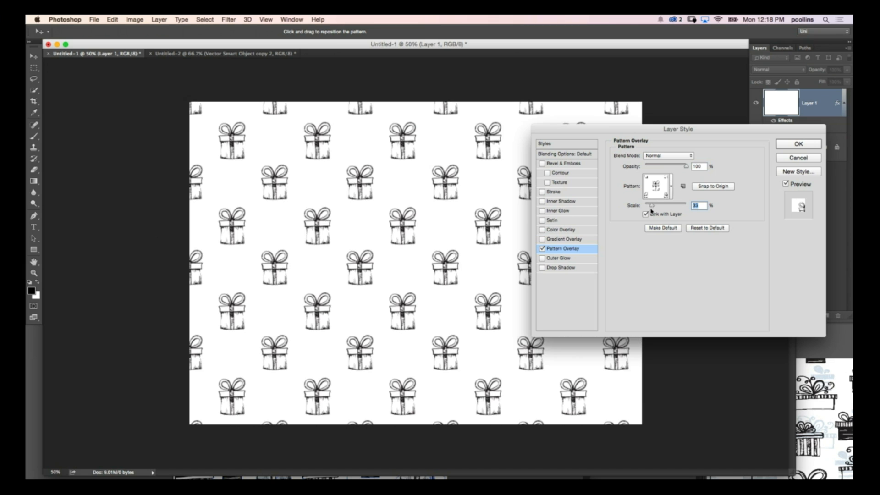
{"action": "left_click", "coordinate": [802, 144]}
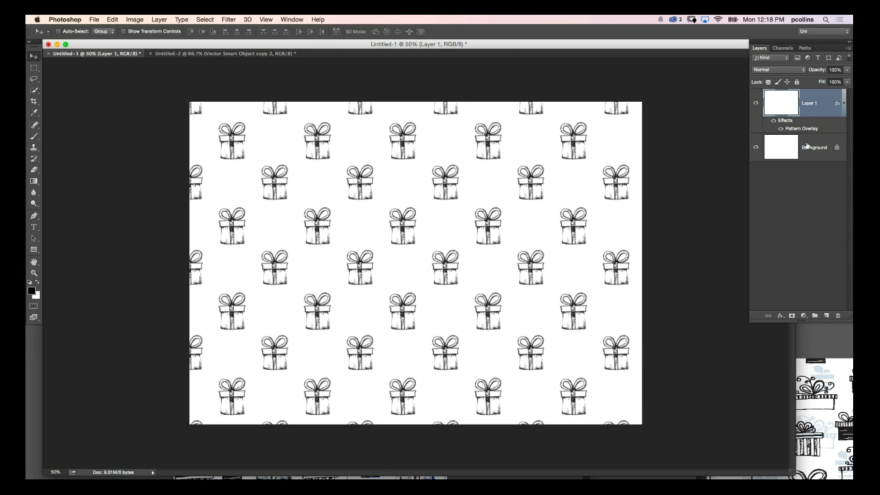